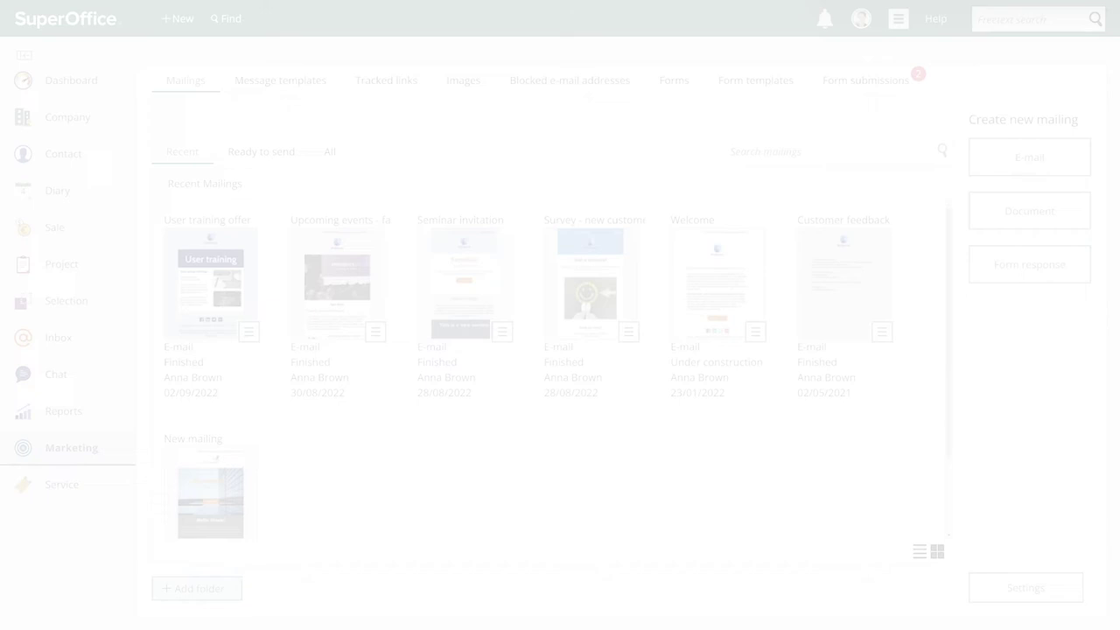
# Open the "Survey - new customers" mailing and view its report charts.
pyautogui.click(620, 269)
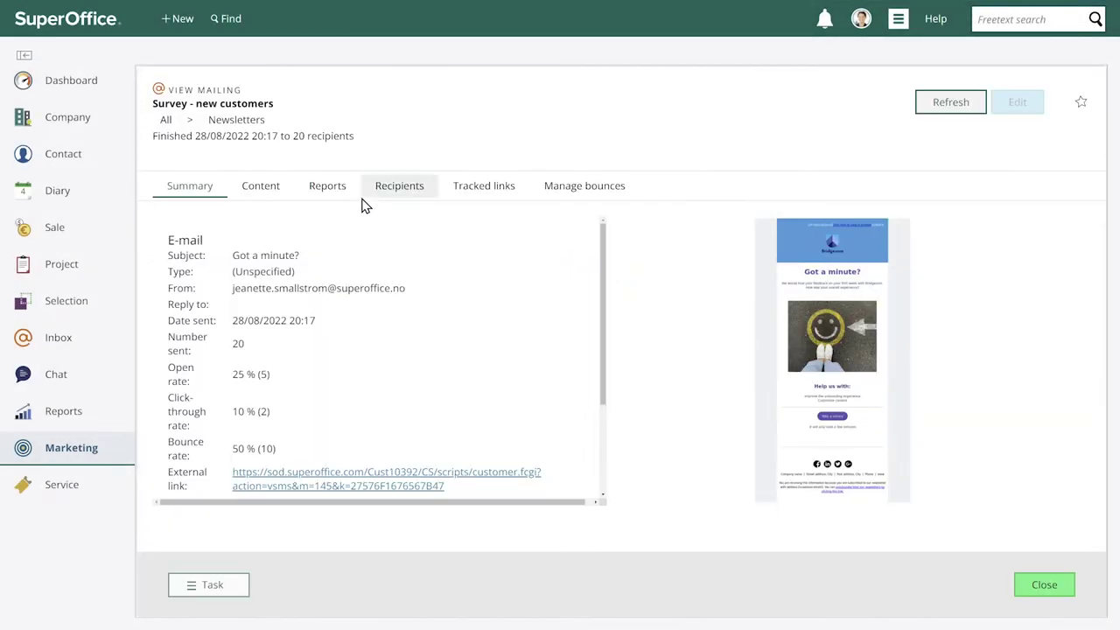
pyautogui.click(350, 201)
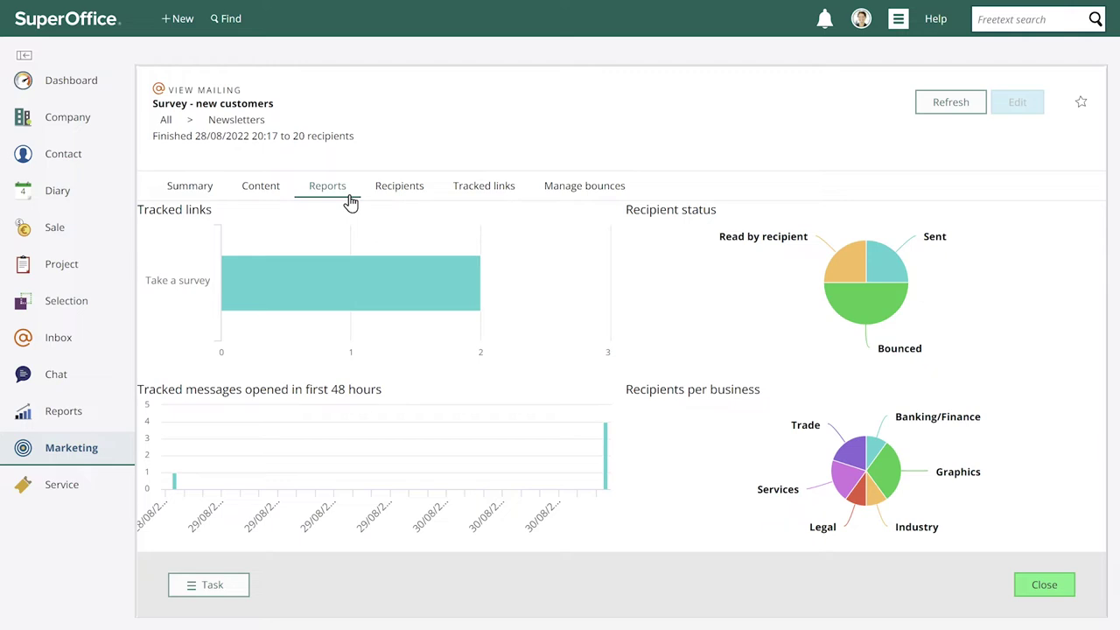
# Start a mailing search from the predefined typical search "My sent mailings".
pyautogui.click(230, 19)
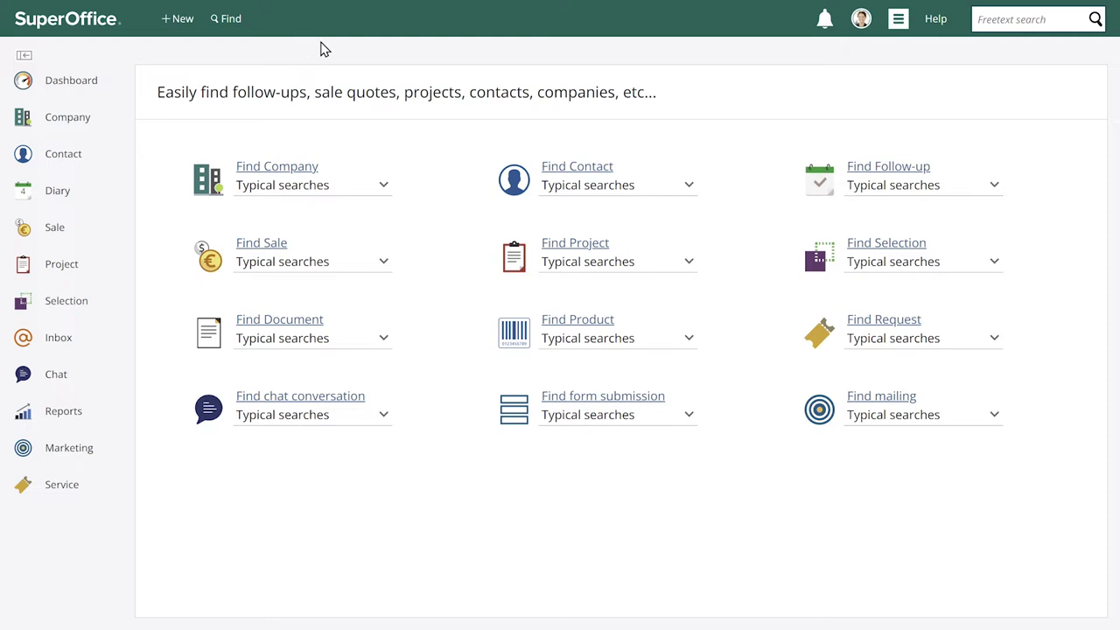
pyautogui.click(936, 414)
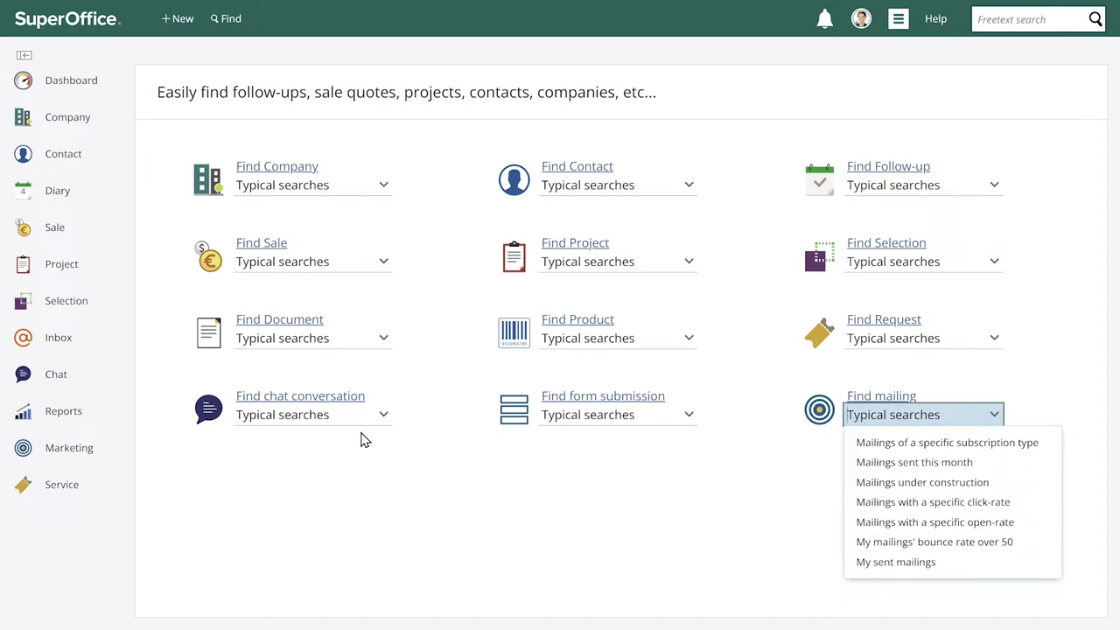
pyautogui.click(365, 440)
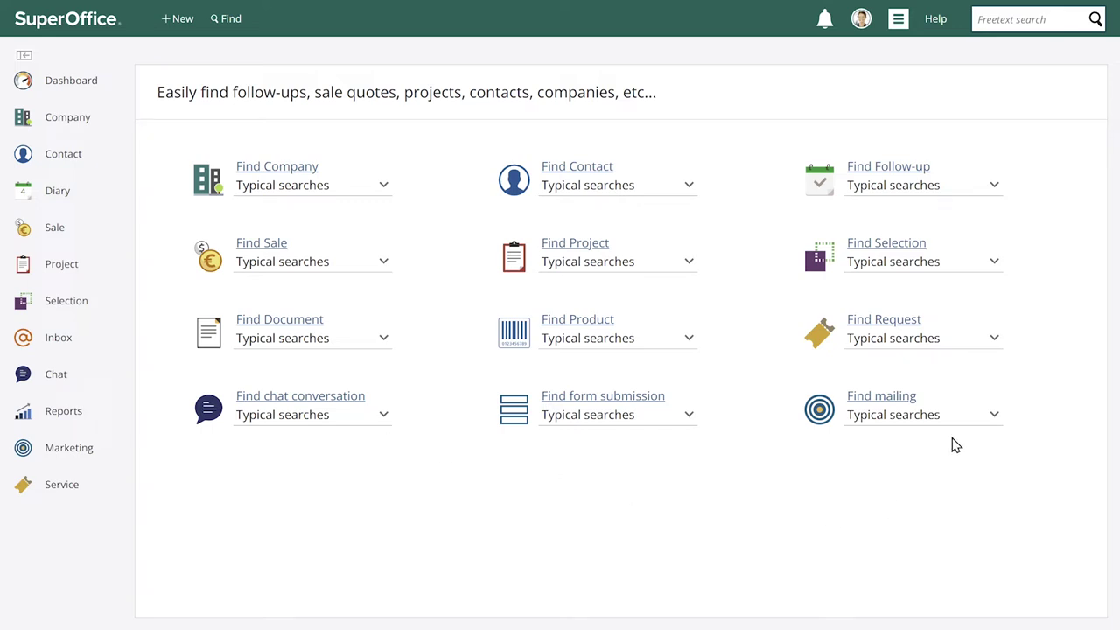
pyautogui.click(936, 420)
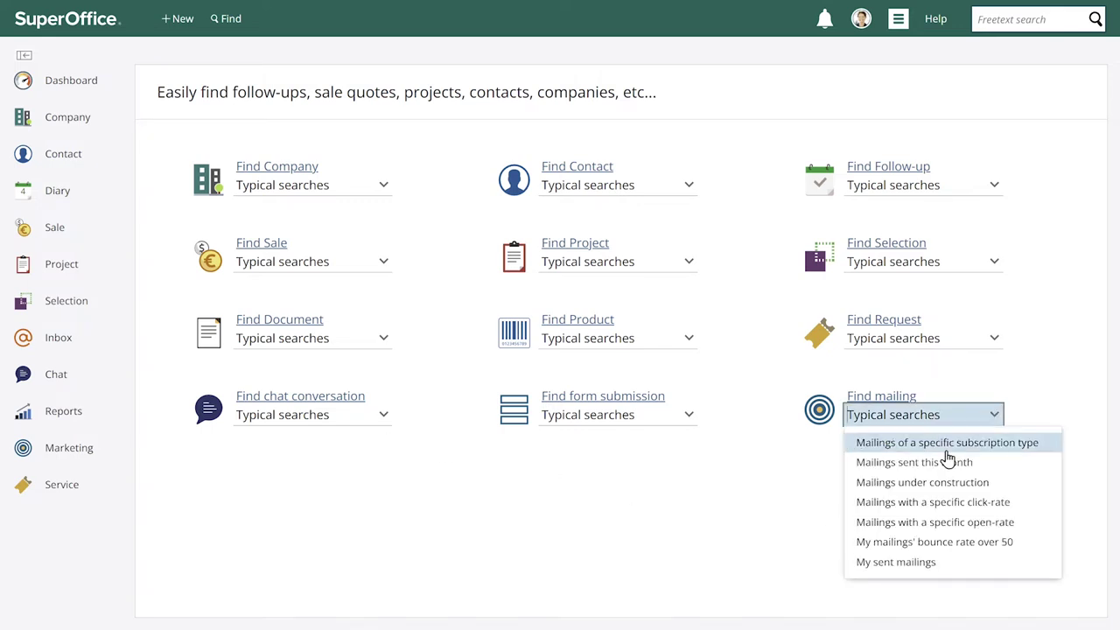
pyautogui.click(882, 566)
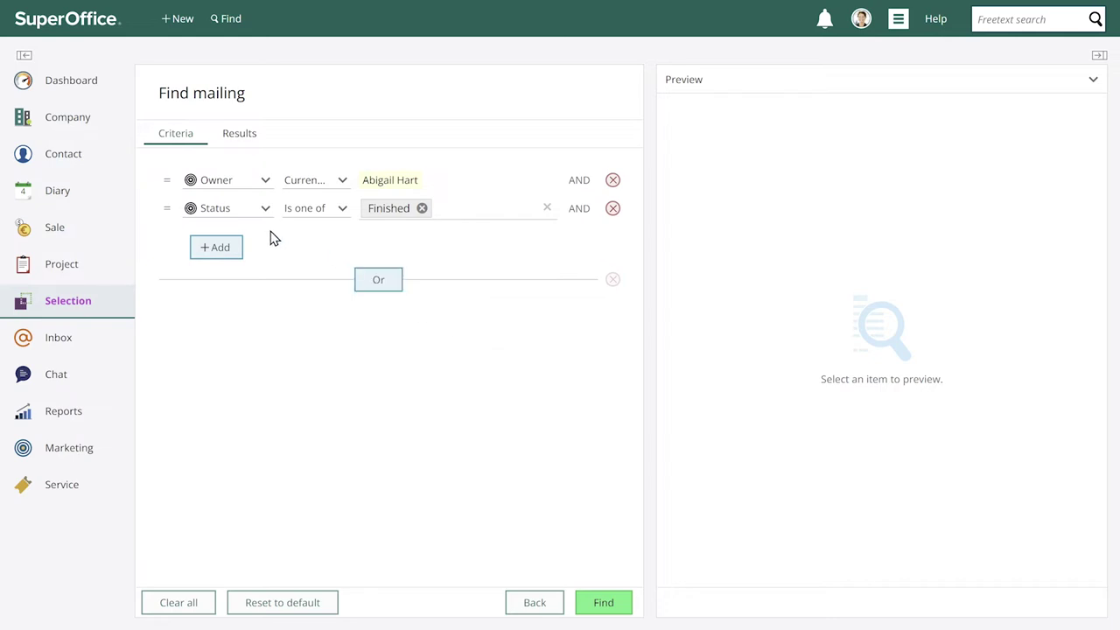
# Add a Subscription type criterion to the mailing search, view its available types and leave its value empty.
pyautogui.click(224, 252)
pyautogui.click(227, 245)
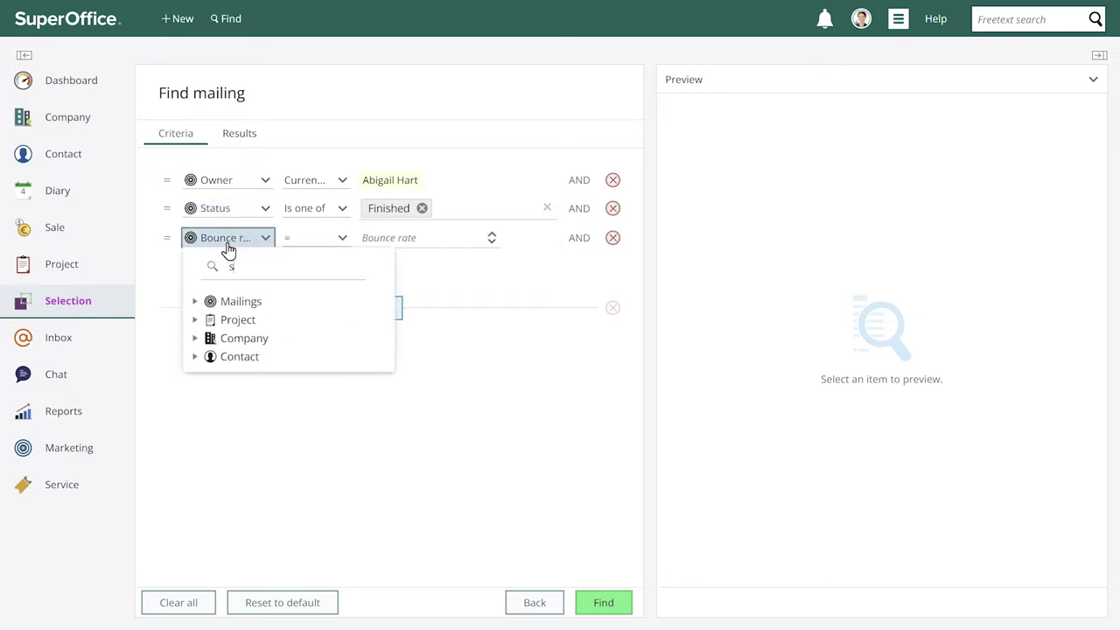
pyautogui.write('subs')
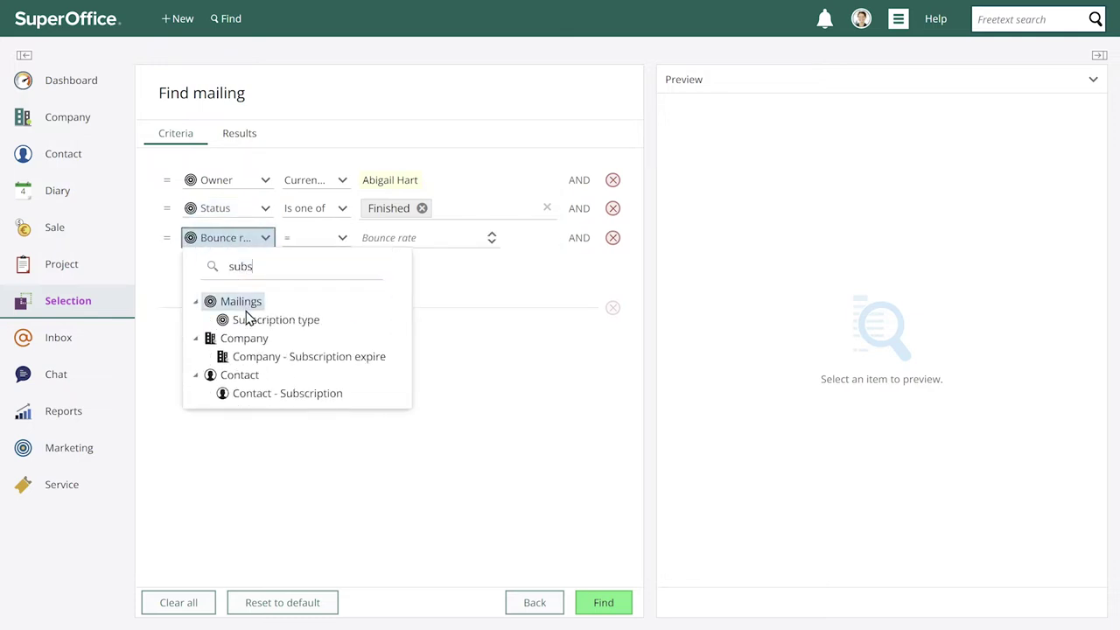
pyautogui.click(253, 321)
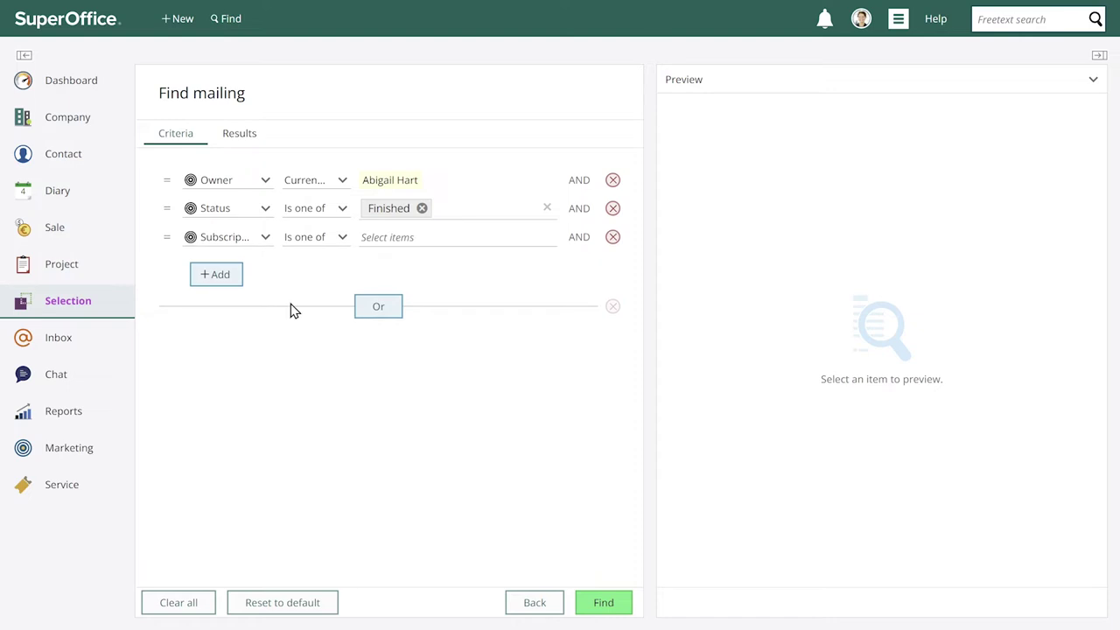
pyautogui.click(372, 241)
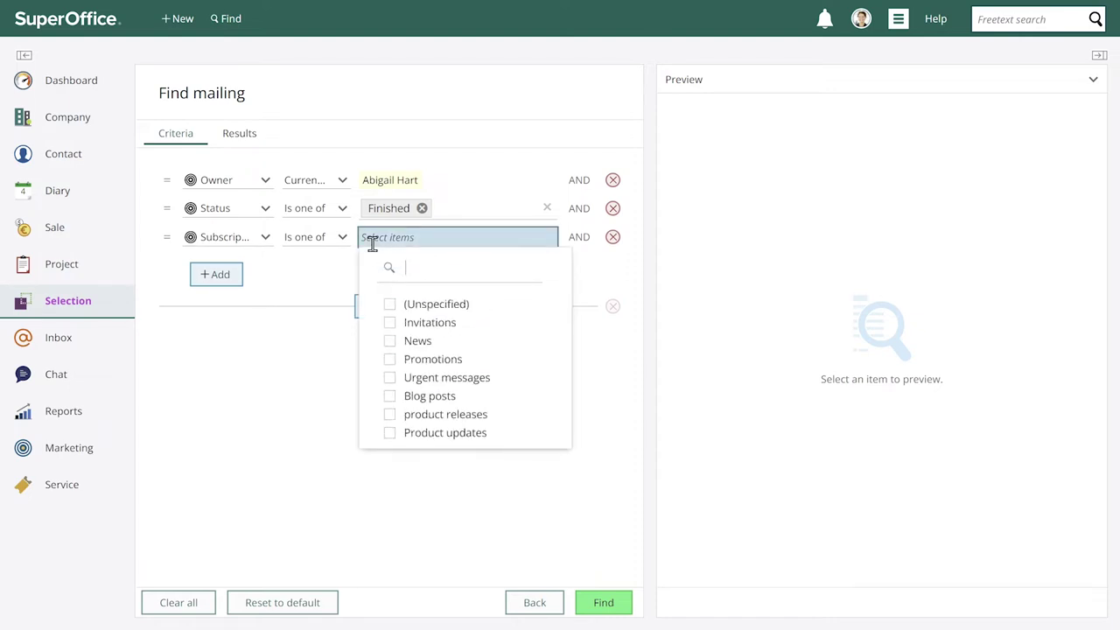
pyautogui.click(325, 414)
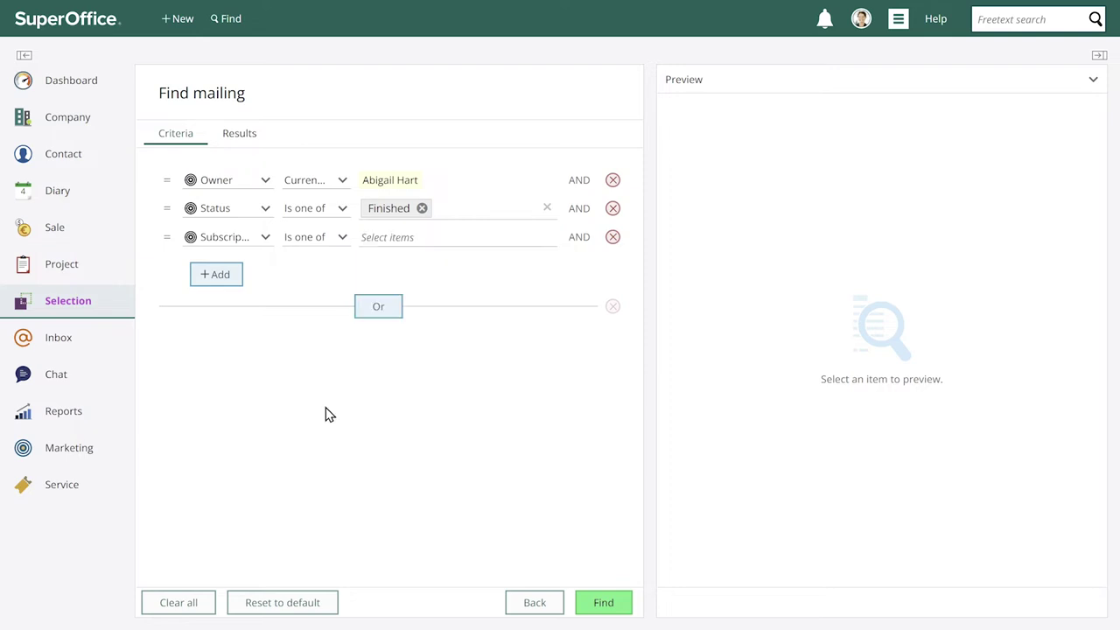
# Change the Owner criterion to "Owner - Primary group" is one of Sales and Marketing.
pyautogui.click(248, 182)
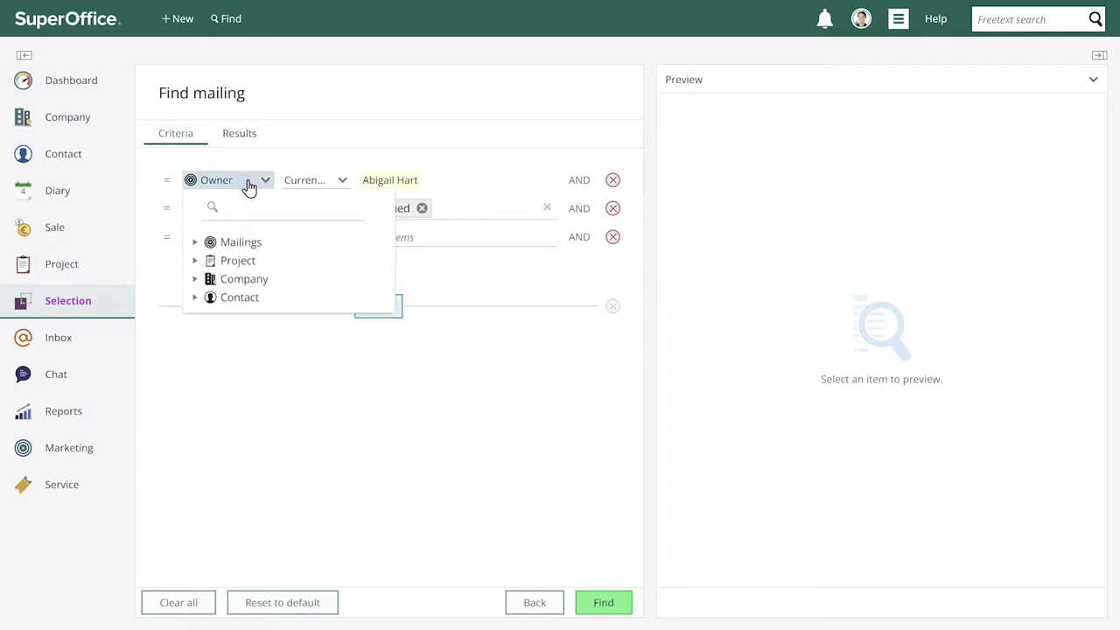
pyautogui.click(198, 245)
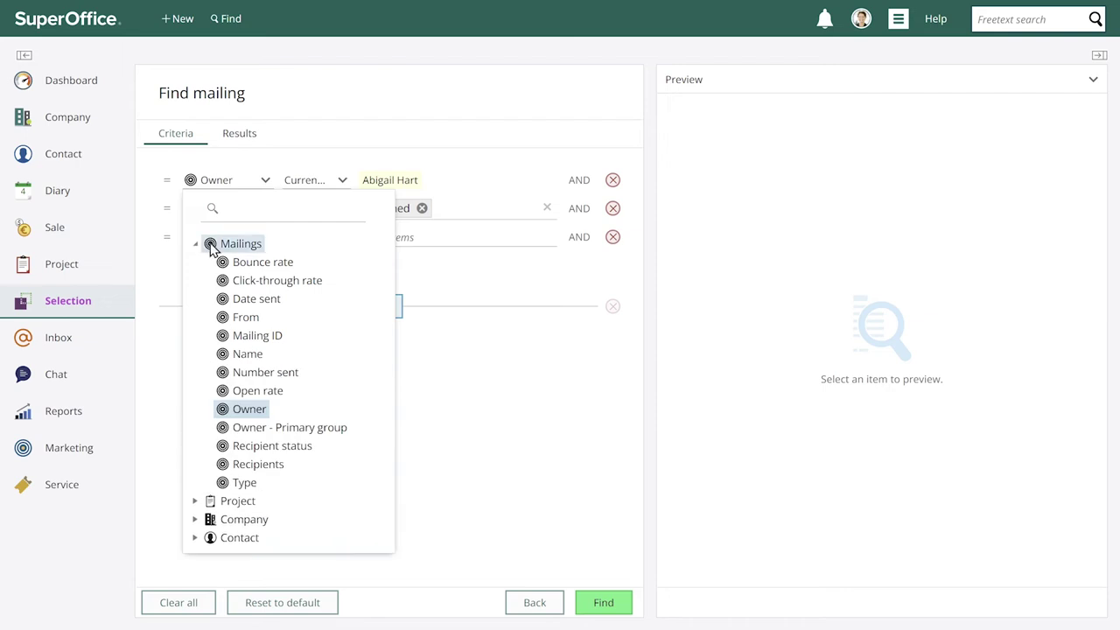
pyautogui.click(245, 428)
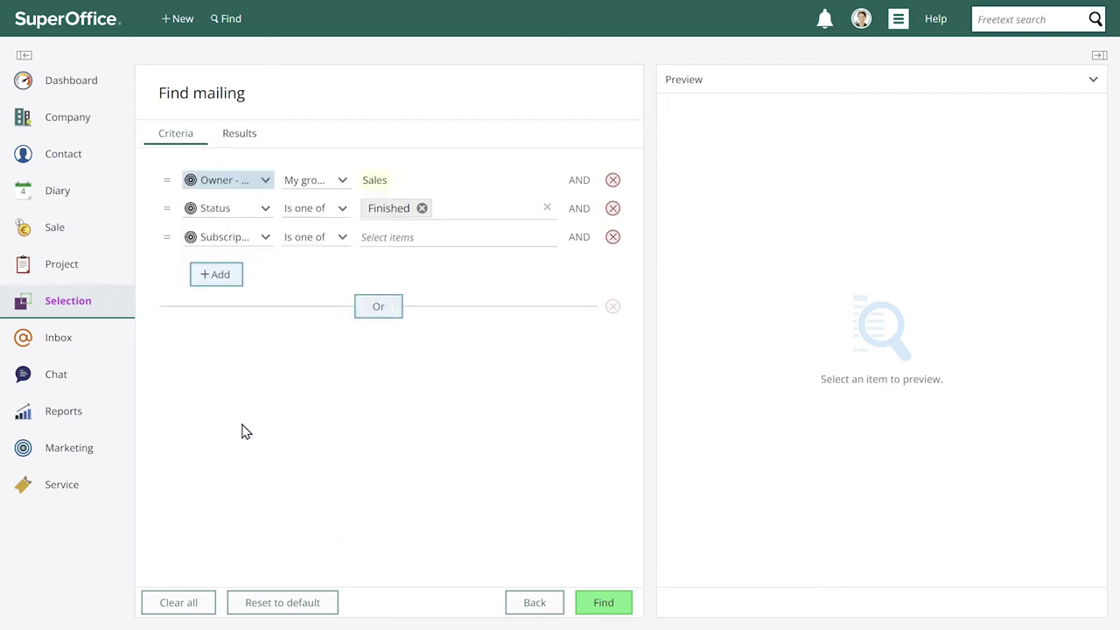
pyautogui.click(334, 186)
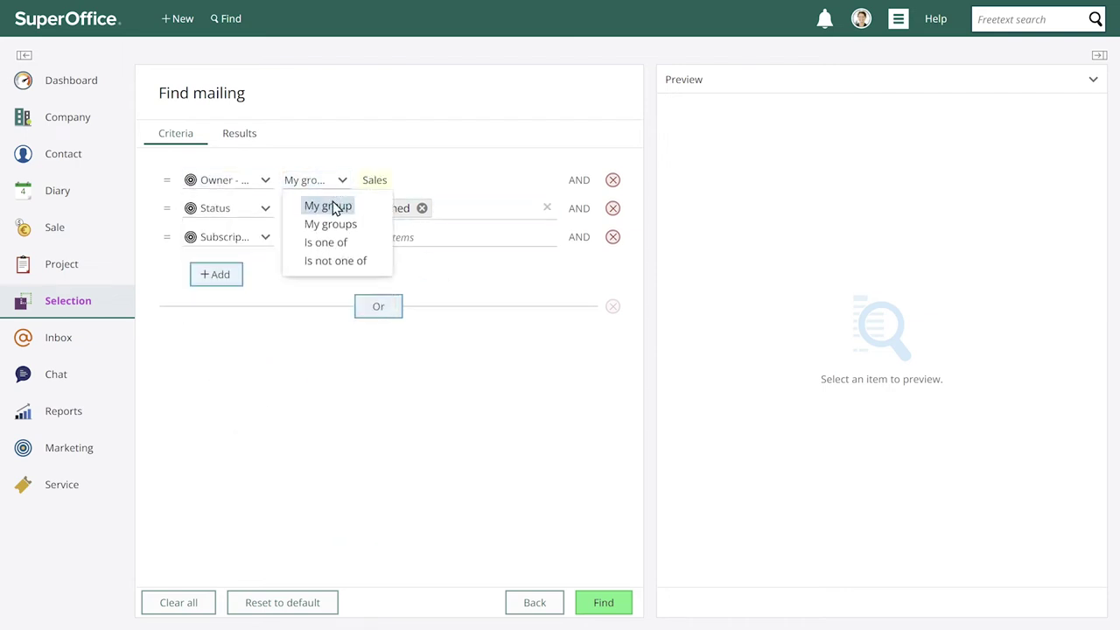
pyautogui.click(321, 245)
pyautogui.click(372, 182)
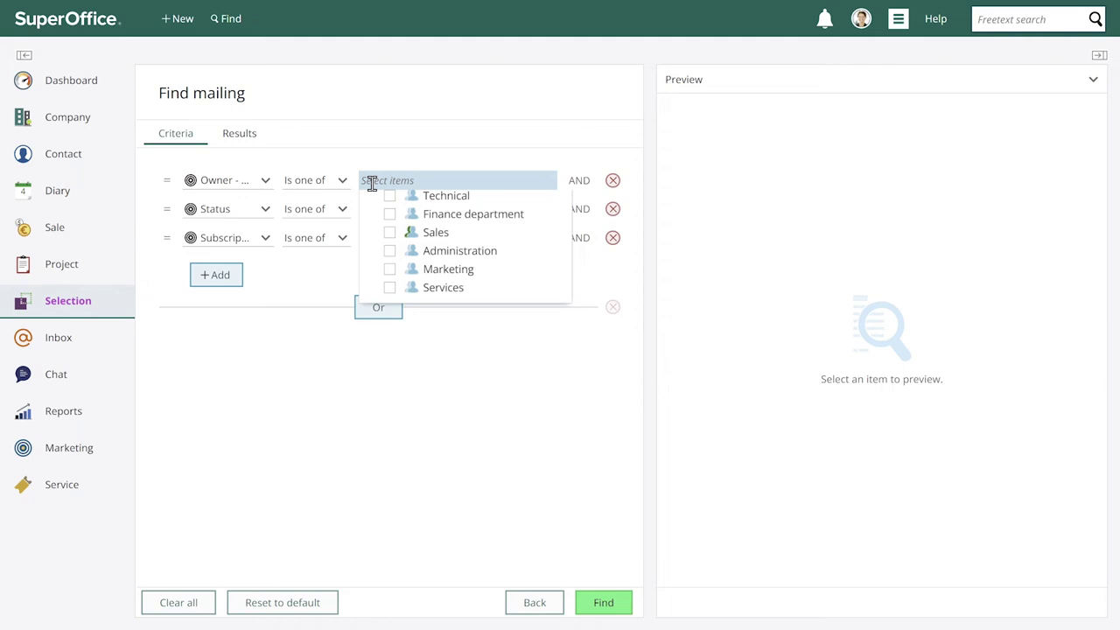
pyautogui.click(389, 285)
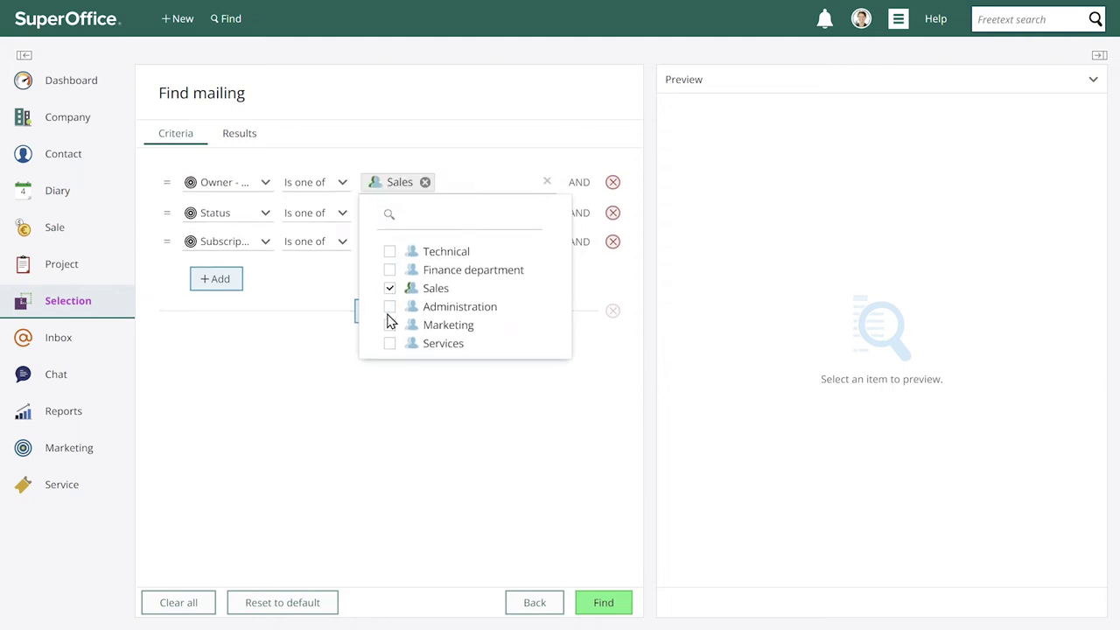
pyautogui.click(389, 325)
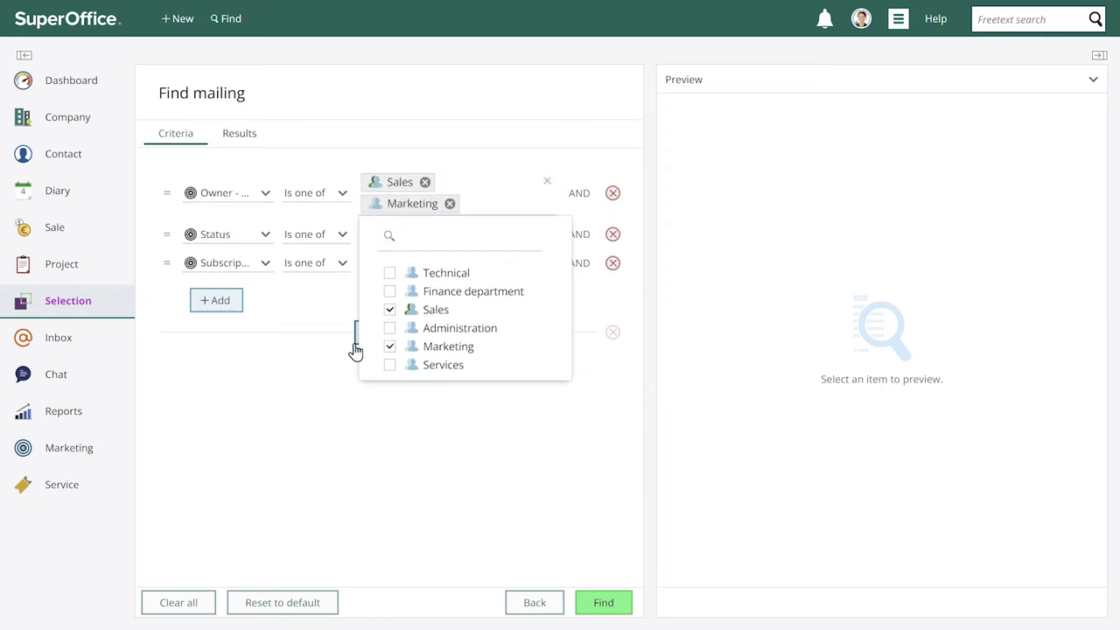
pyautogui.click(323, 361)
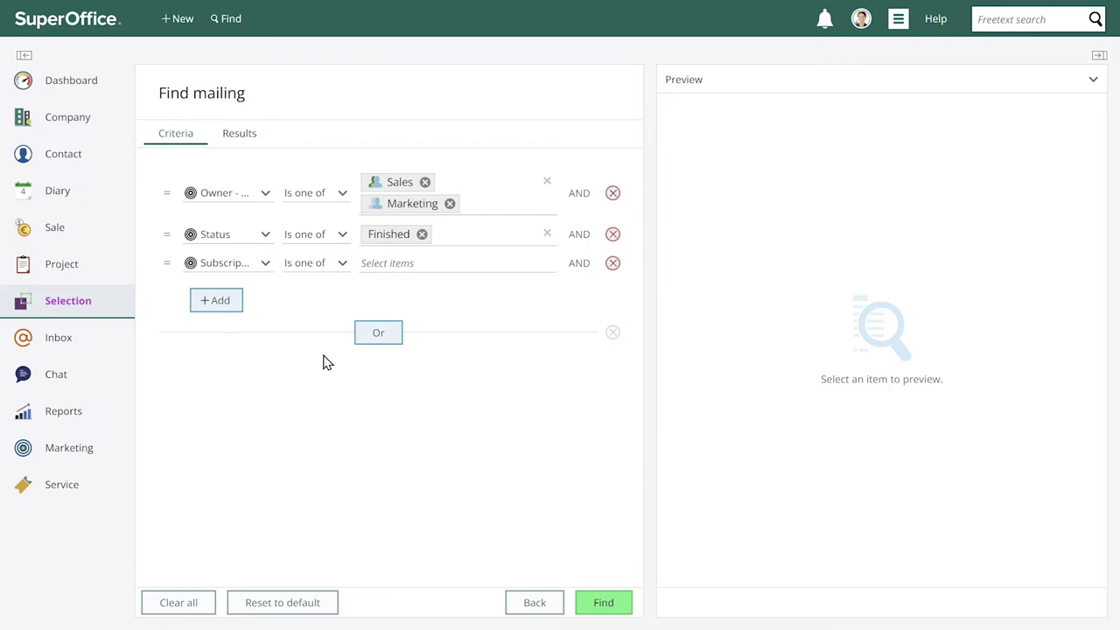
# Add a Date sent criterion limited to this year.
pyautogui.click(225, 308)
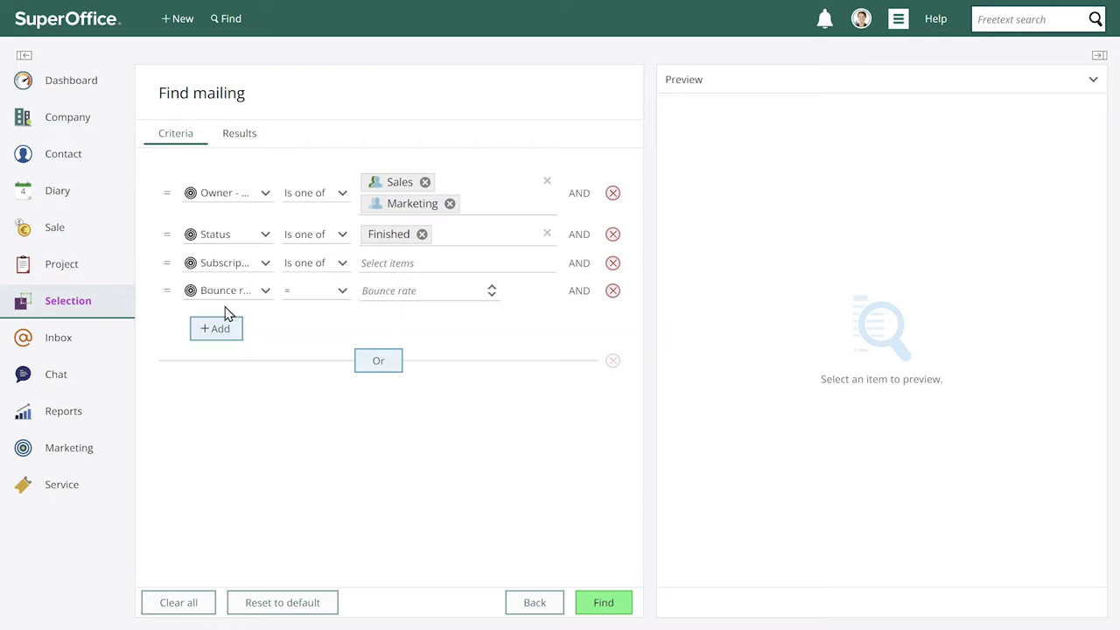
pyautogui.click(220, 296)
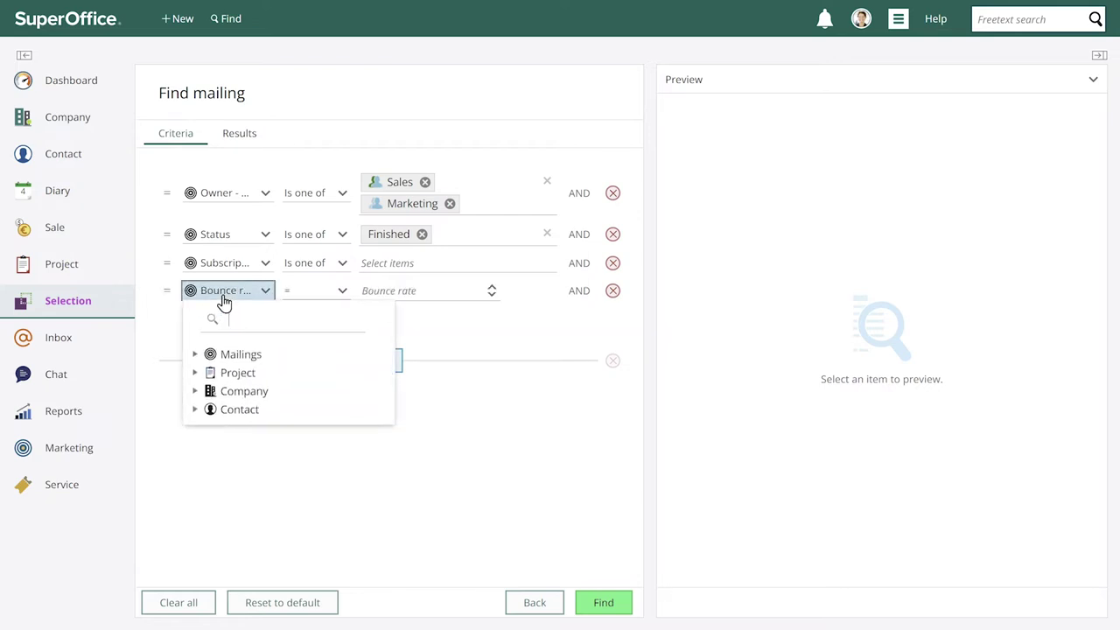
pyautogui.click(195, 354)
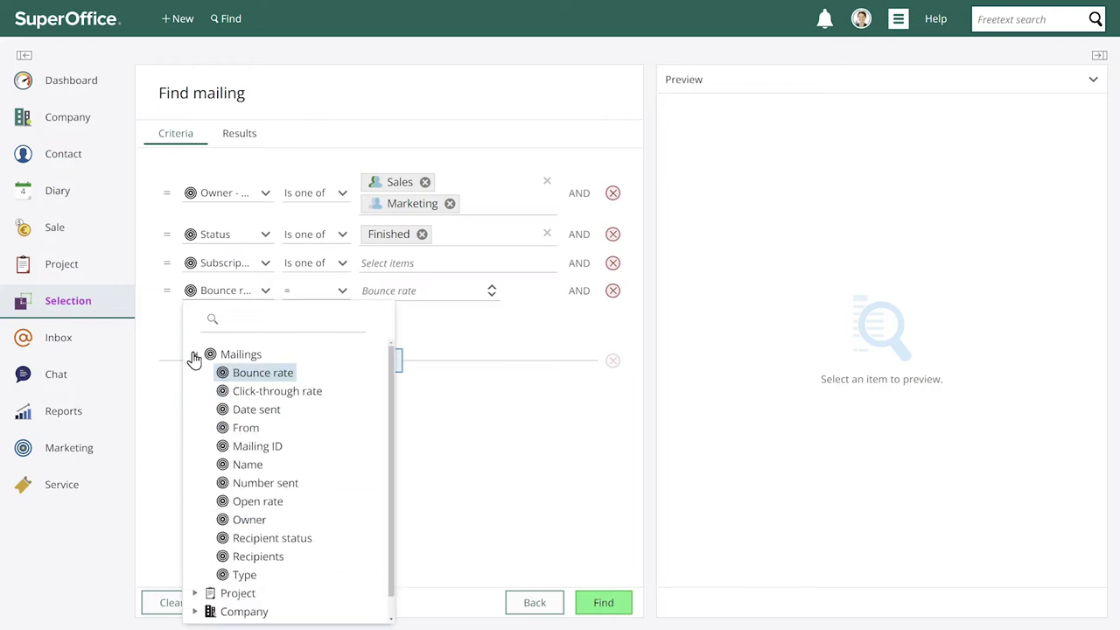
pyautogui.click(251, 411)
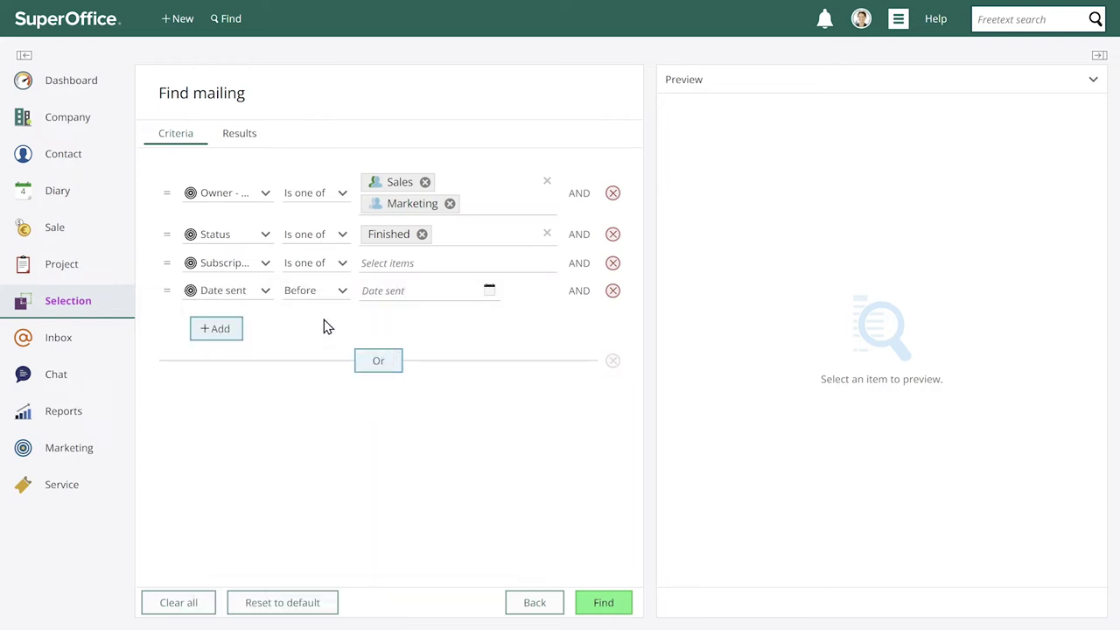
pyautogui.click(312, 292)
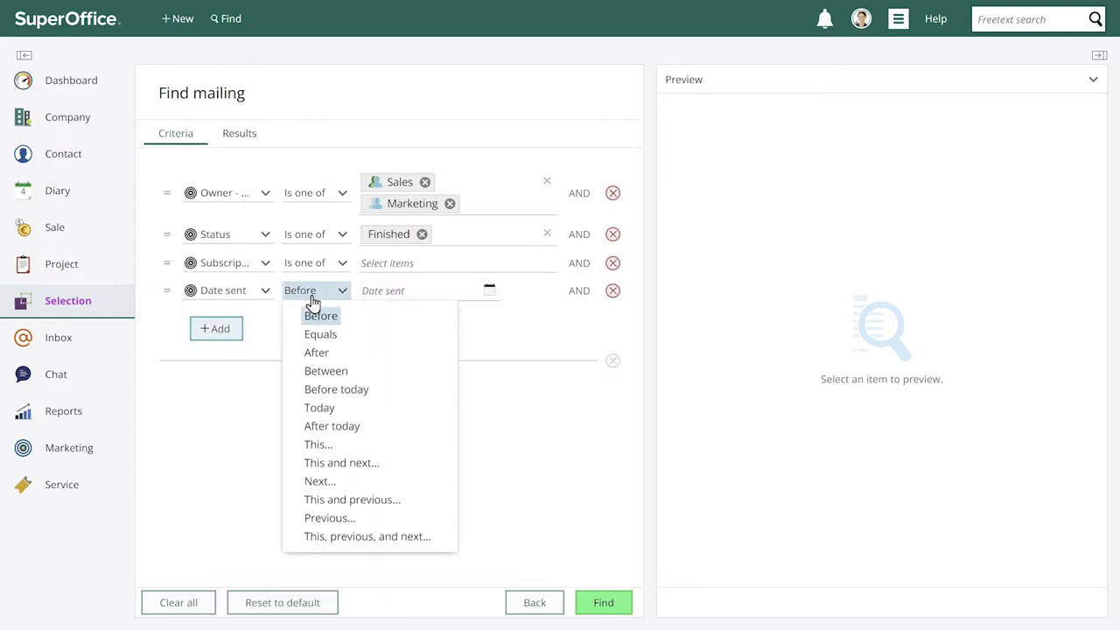
pyautogui.click(320, 444)
pyautogui.click(406, 270)
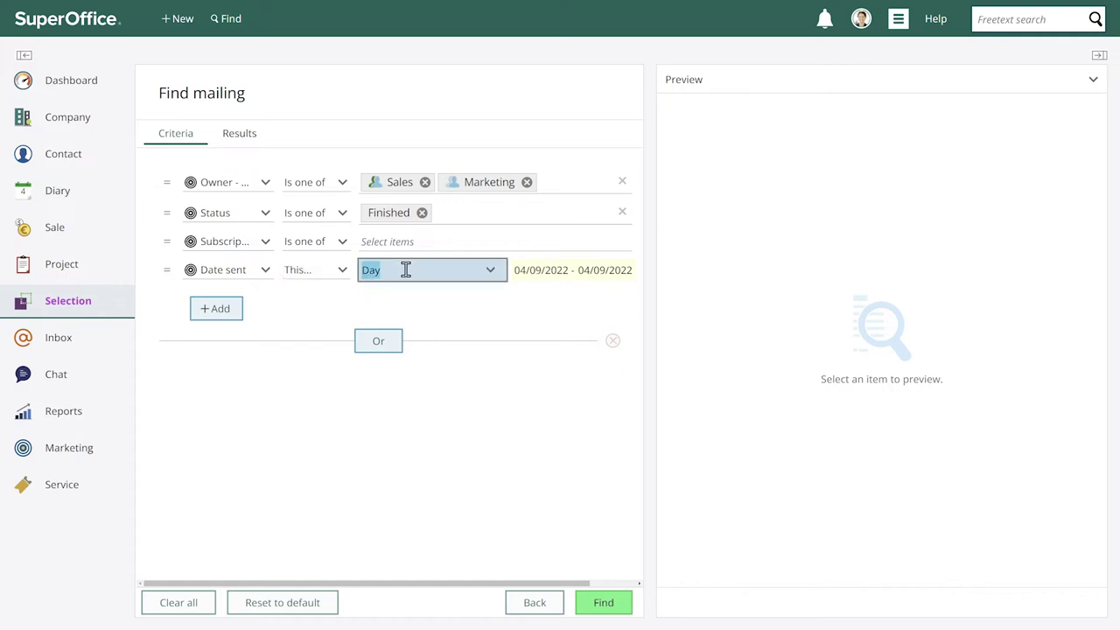
pyautogui.click(383, 395)
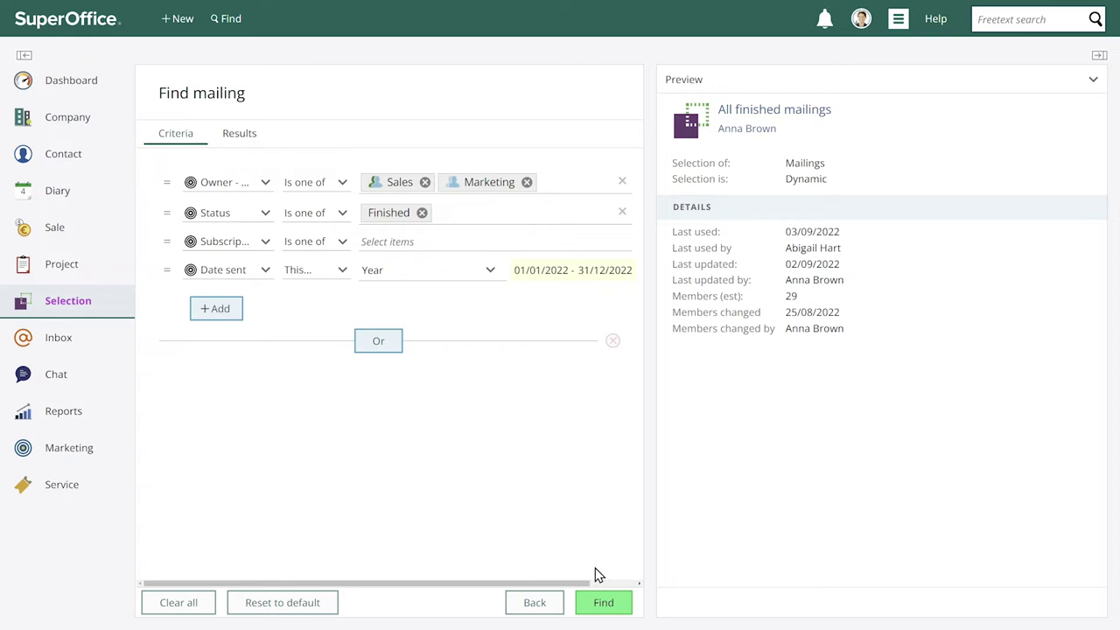
# Run the mailing search and save the result as a dynamic selection named "Mailings this year".
pyautogui.click(598, 604)
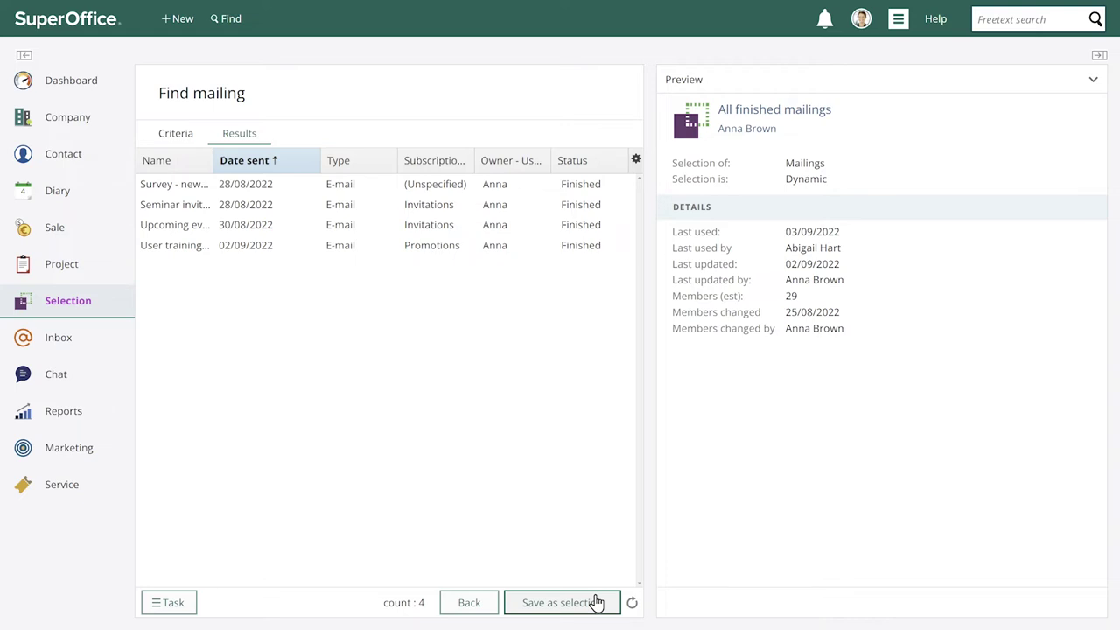
pyautogui.click(595, 602)
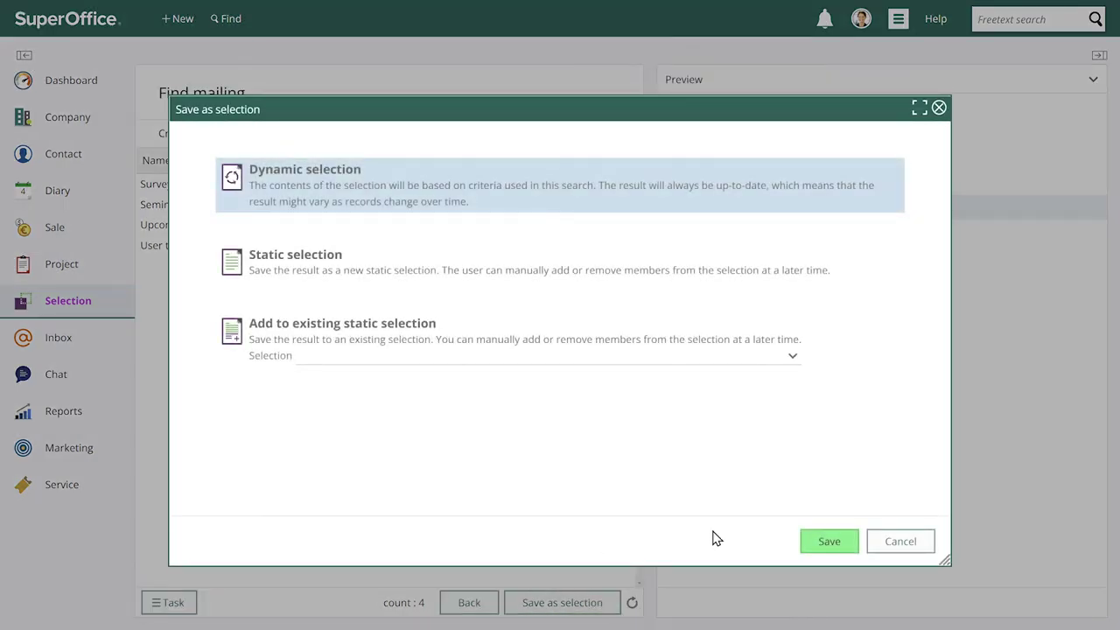
pyautogui.click(827, 542)
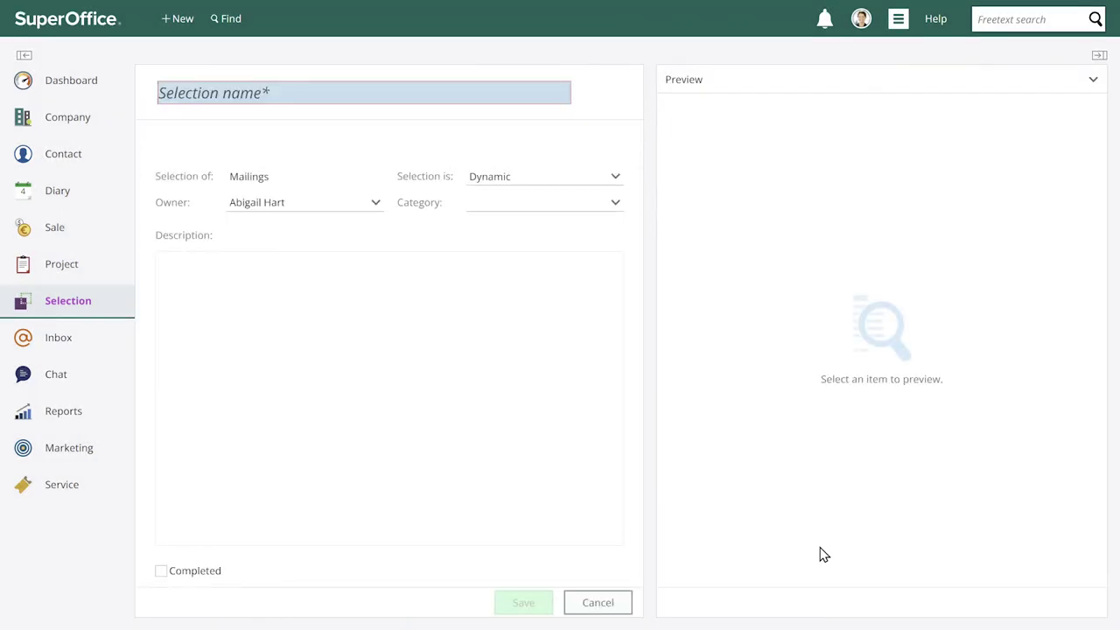
pyautogui.write('Mailings this year')
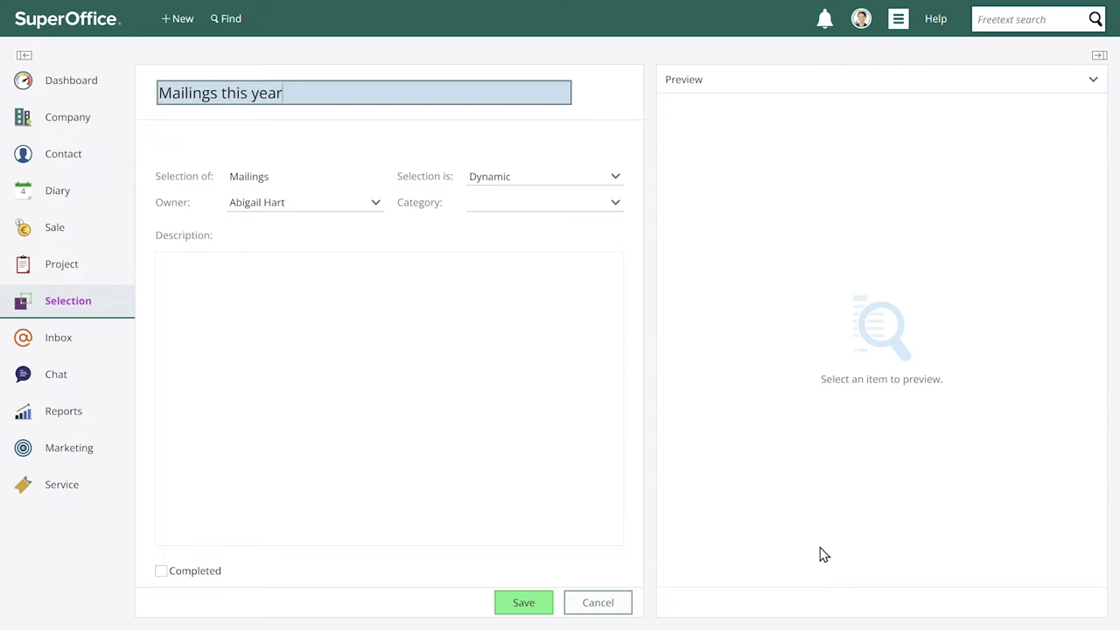
pyautogui.click(548, 605)
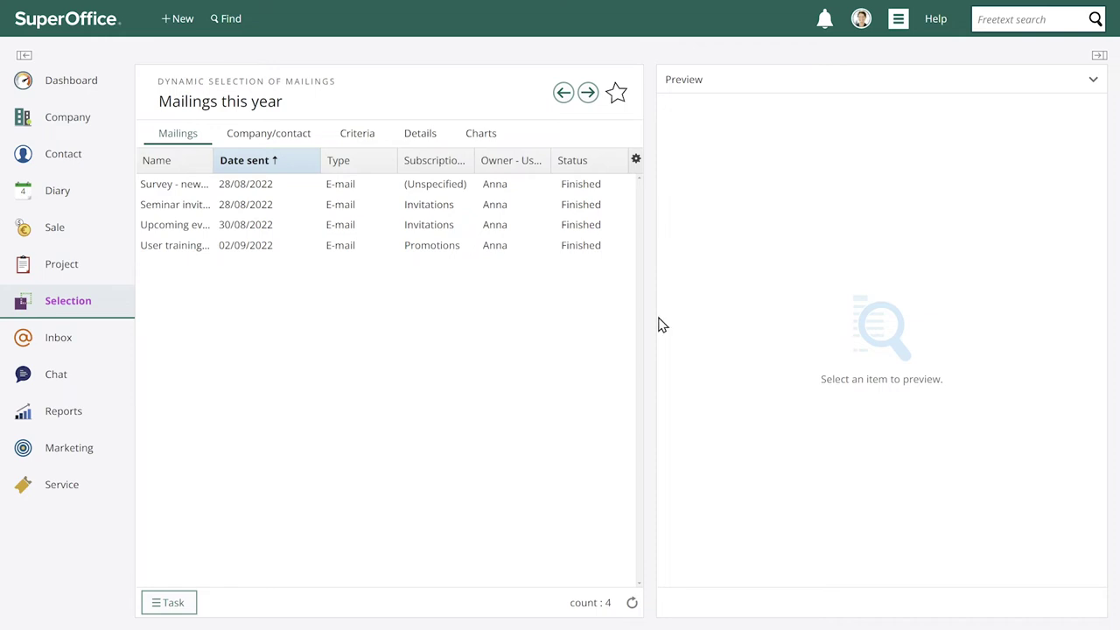
# Display the "Sum of open rate by mailing" chart for the "Mailings this year" selection.
pyautogui.click(478, 136)
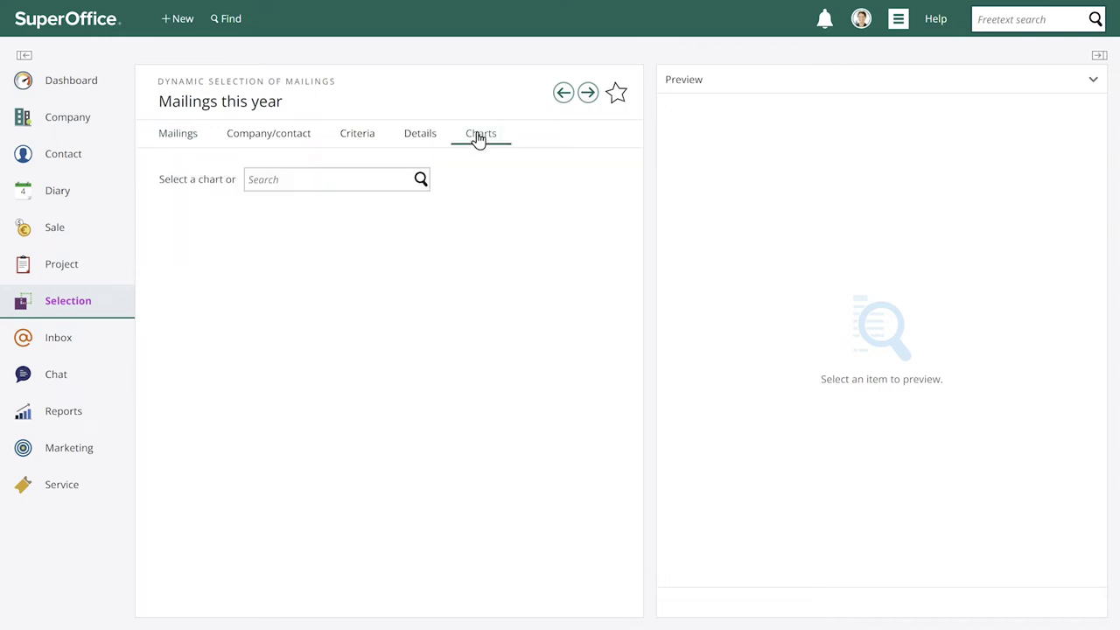
pyautogui.click(475, 253)
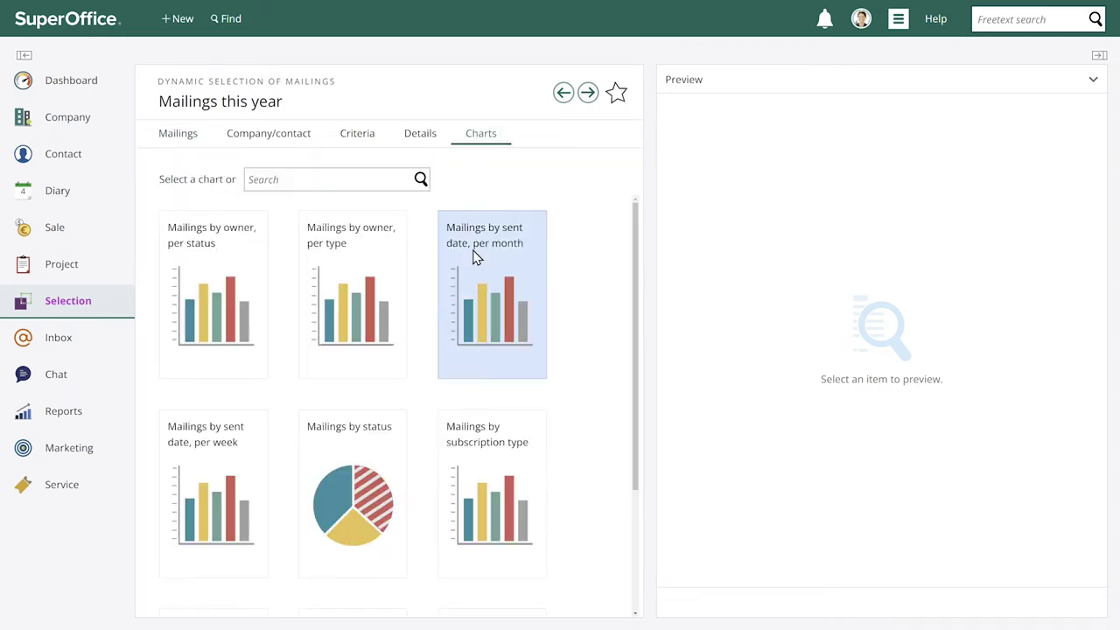
pyautogui.scroll(-3, 472, 273)
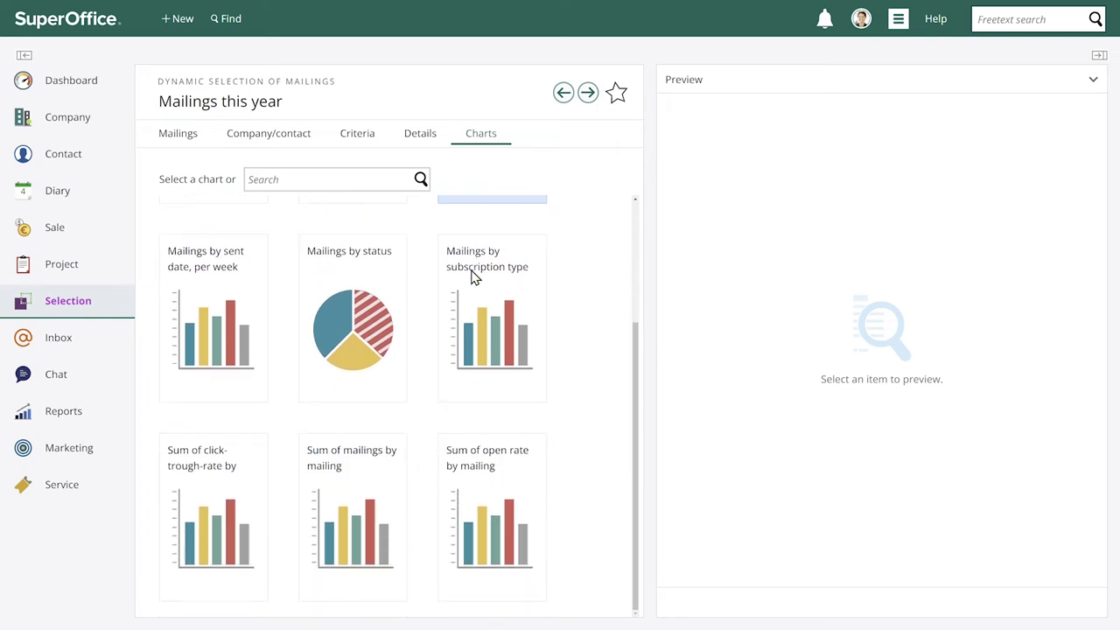
pyautogui.click(490, 483)
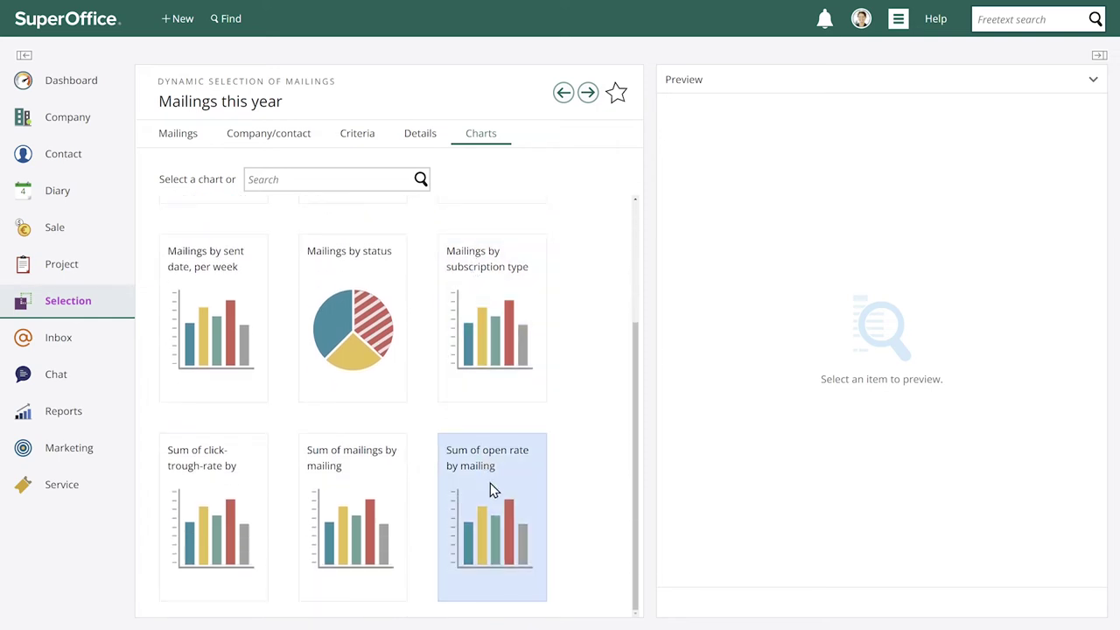
pyautogui.click(490, 486)
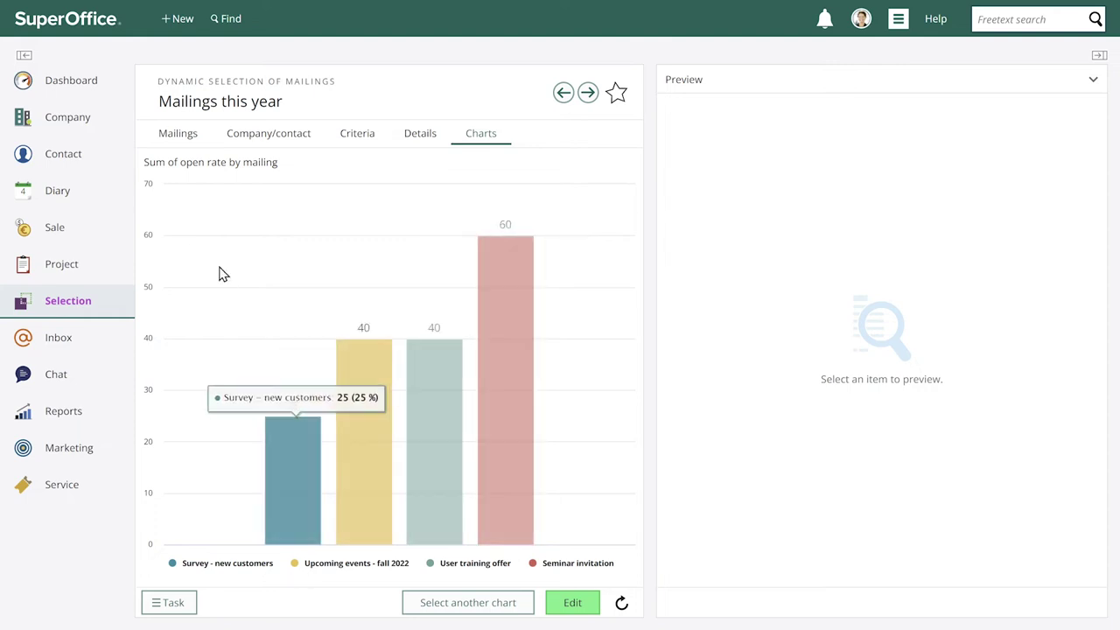
# Open the "Mailings and forms overview" dashboard and start adding tiles and editing its layout.
pyautogui.moveTo(70, 91)
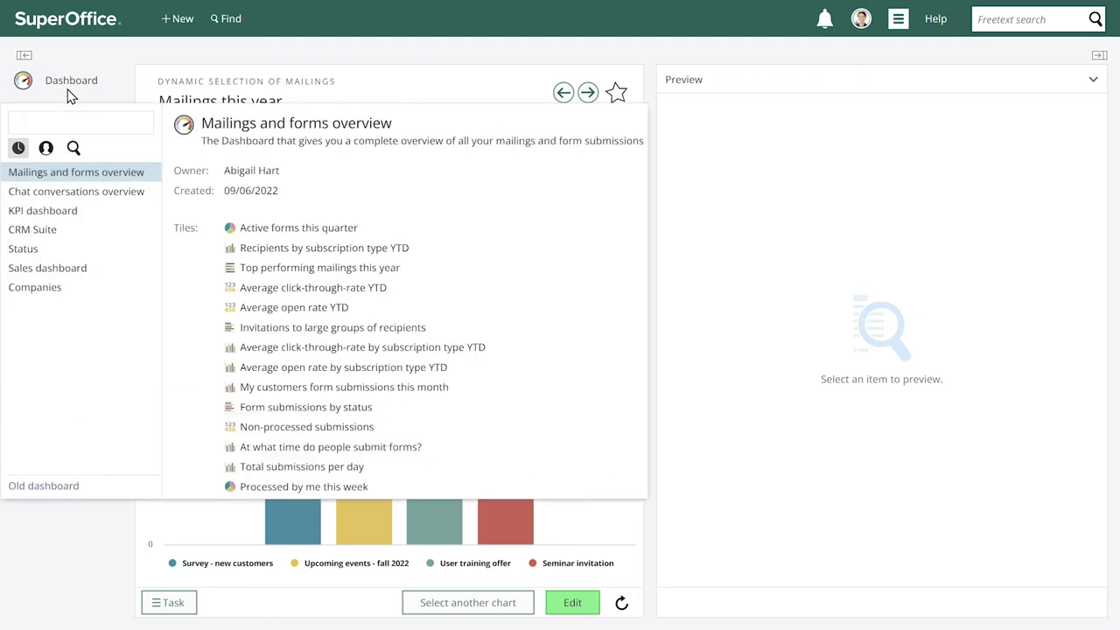
pyautogui.click(91, 176)
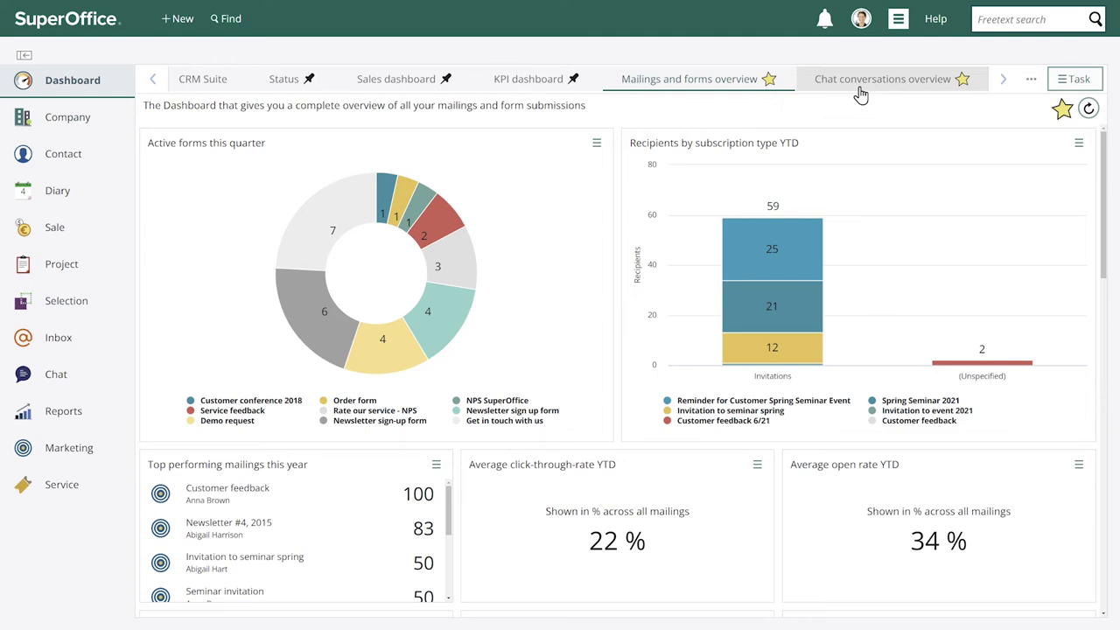
pyautogui.click(1075, 80)
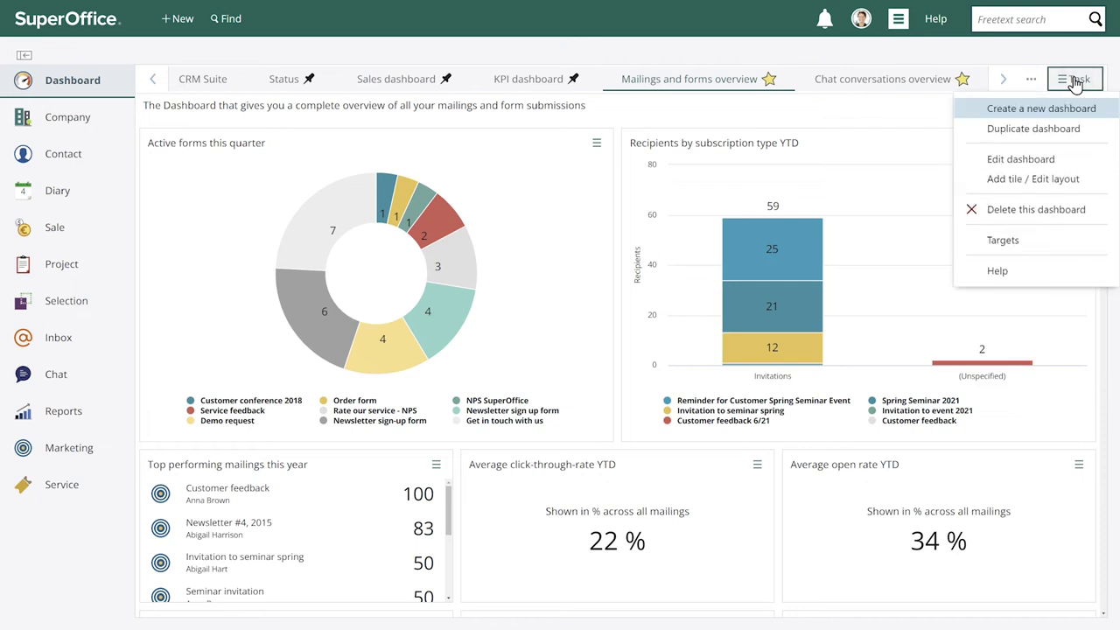
pyautogui.click(993, 180)
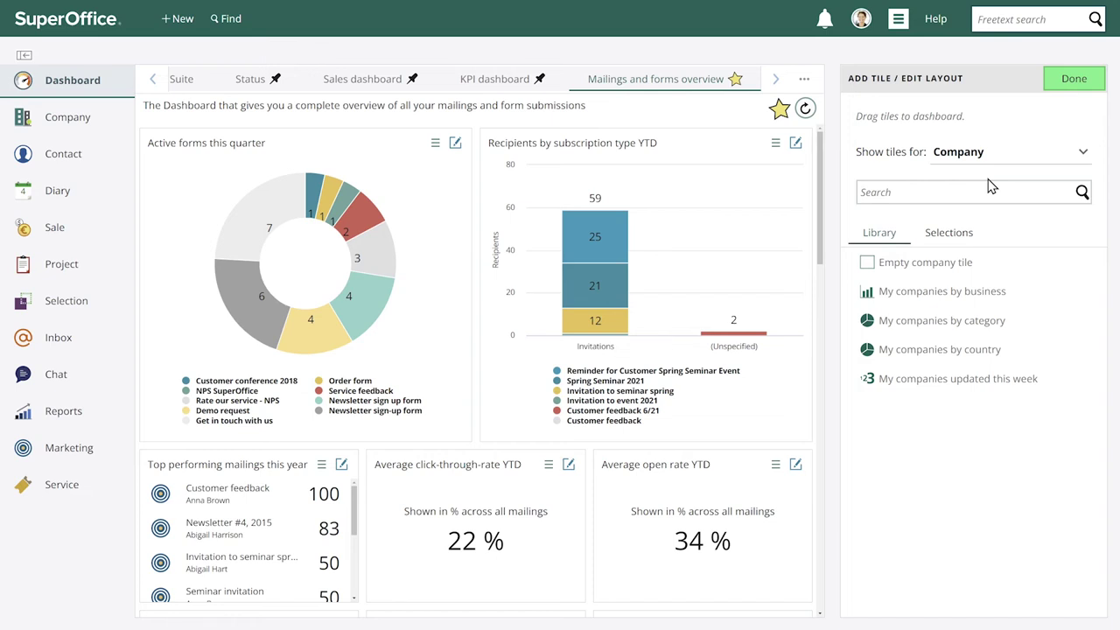
# Add the "Most popular form over time" tile from the Form submission library and widen it to the dashboard's full remaining width.
pyautogui.click(1025, 151)
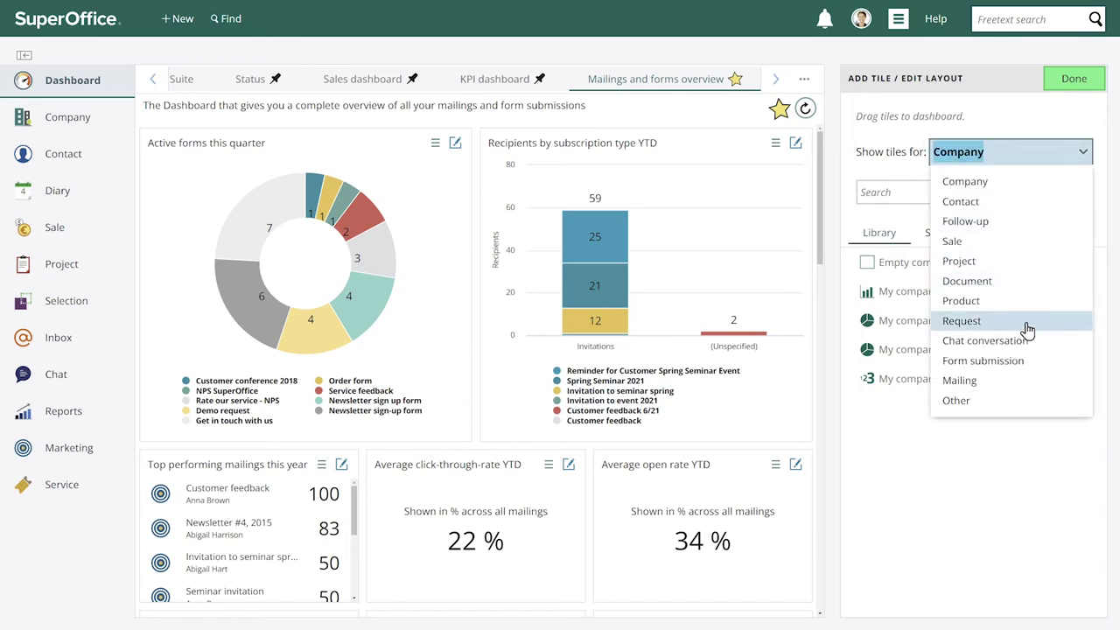
pyautogui.click(995, 361)
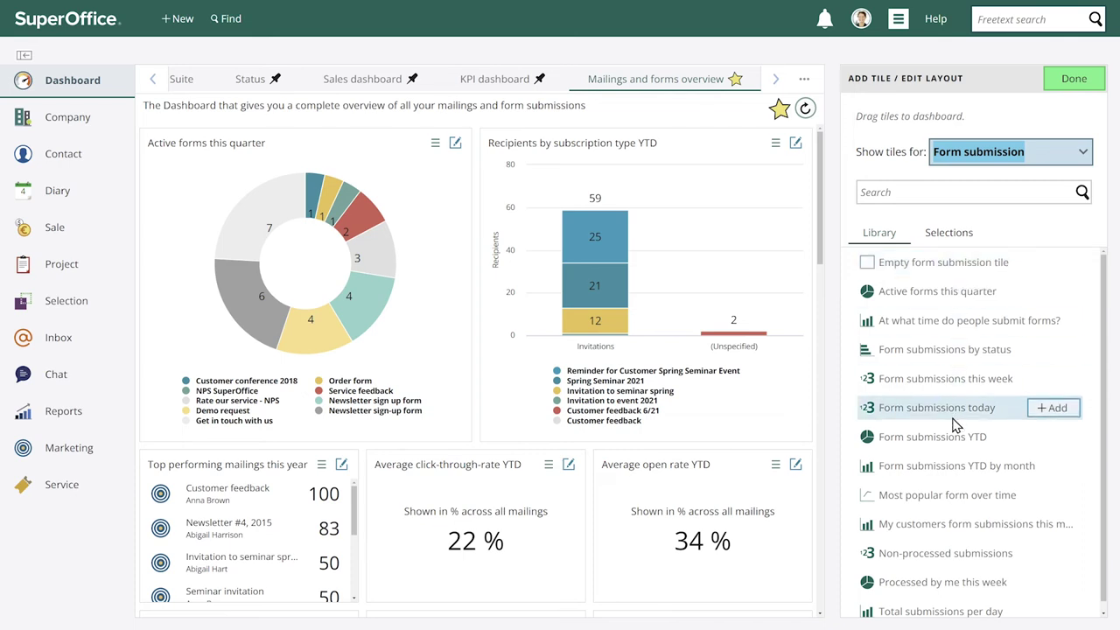
pyautogui.scroll(-1, 955, 426)
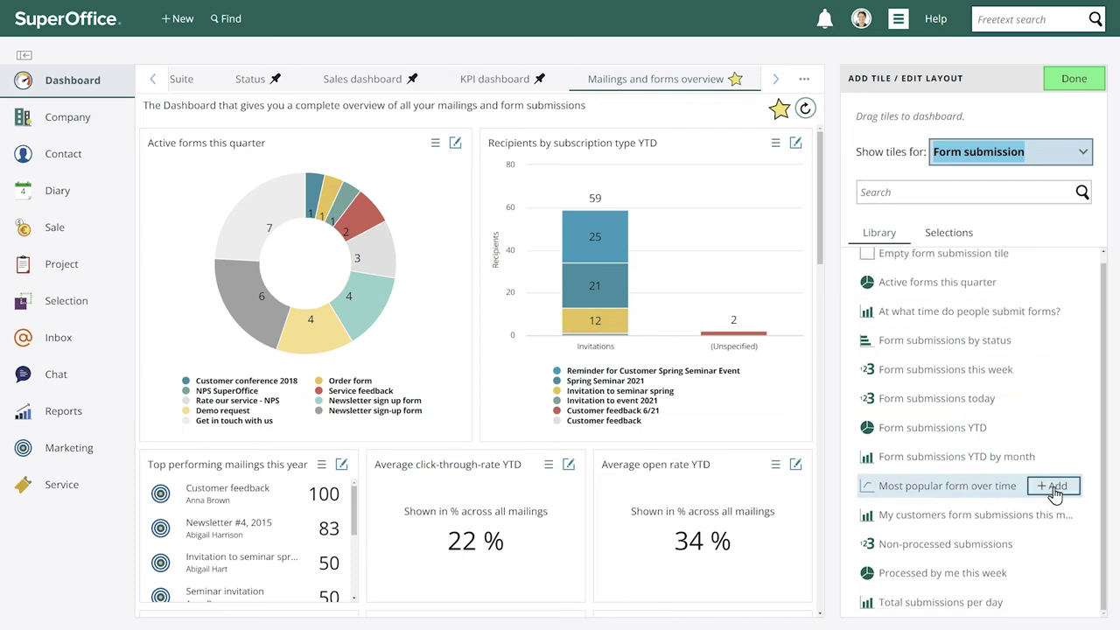
pyautogui.click(1055, 490)
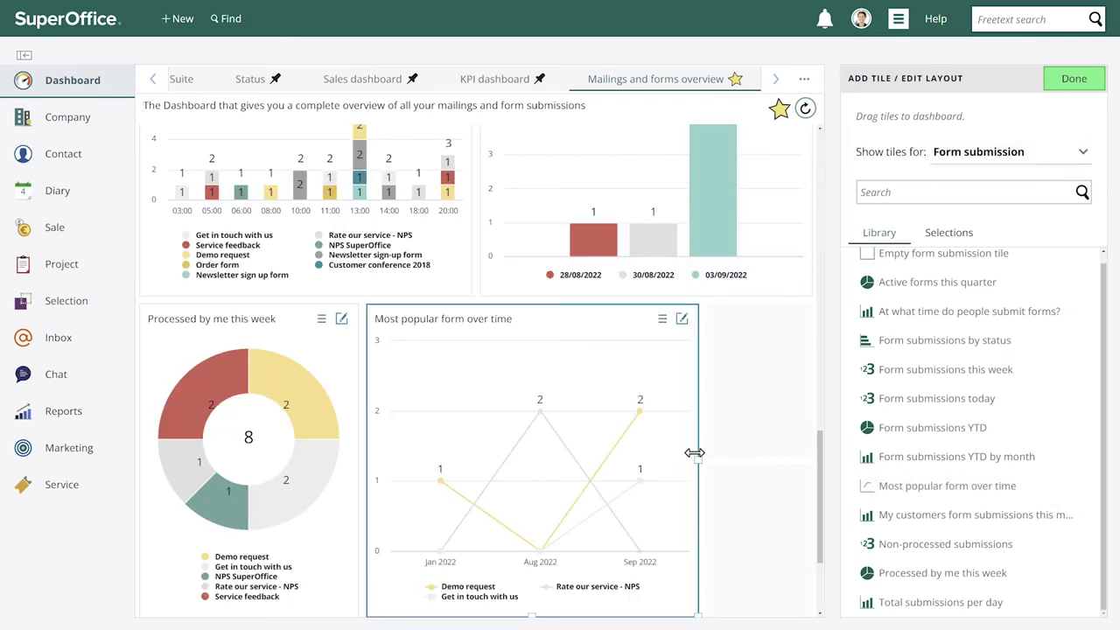
pyautogui.moveTo(697, 452); pyautogui.dragTo(794, 480)
pyautogui.moveTo(735, 483)
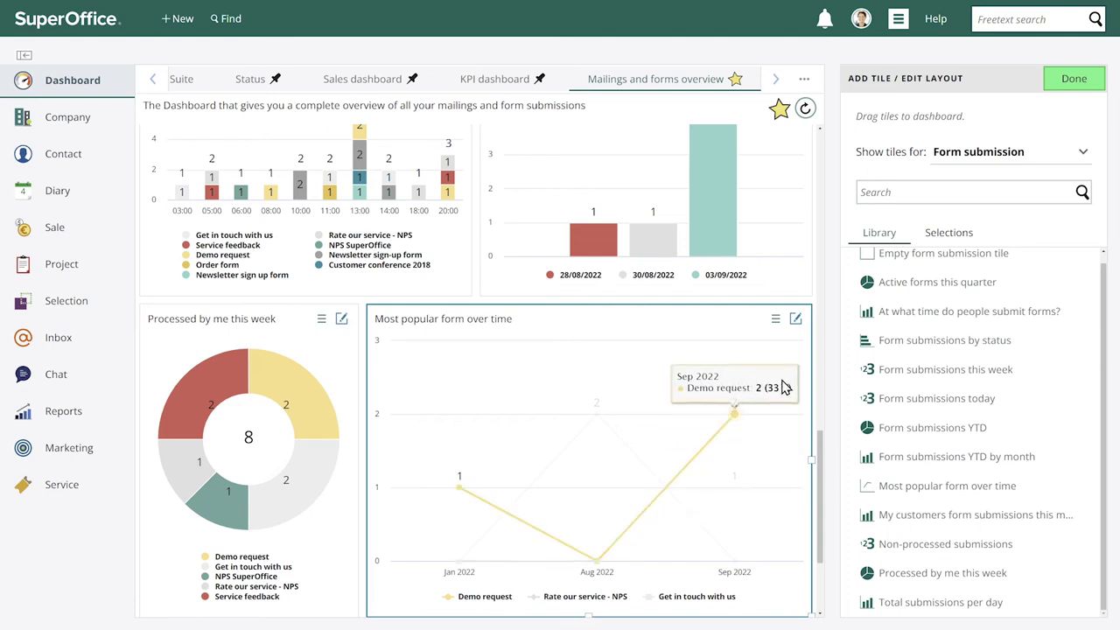
# Add "Awaiting confirmation" to the Status criterion of the "Most popular form over time" tile and save the tile.
pyautogui.scroll(1, 845, 496)
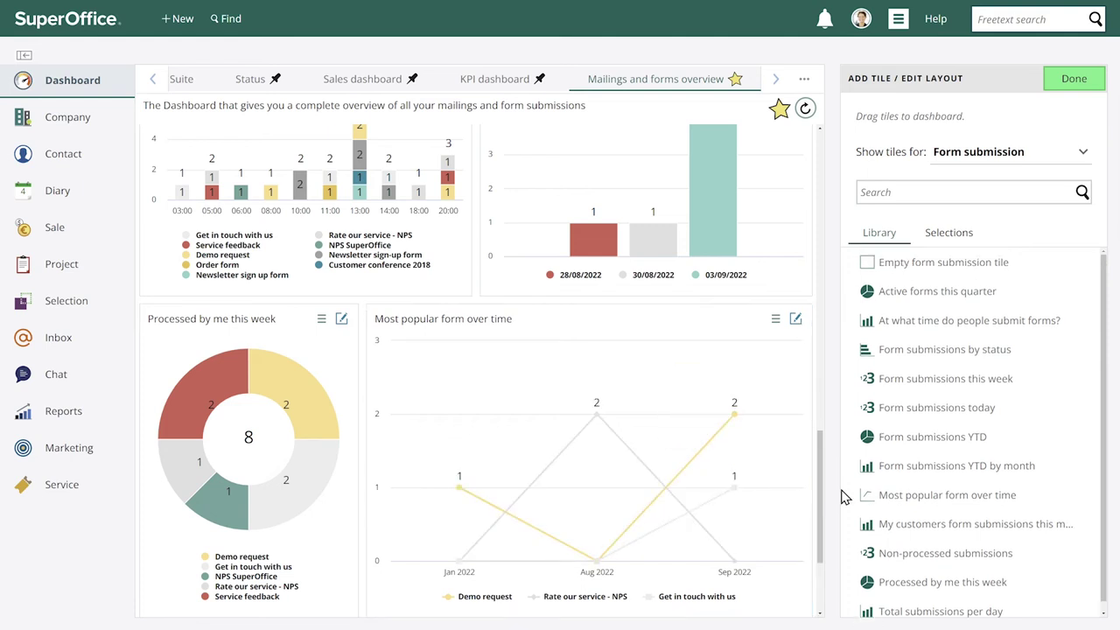
pyautogui.click(796, 319)
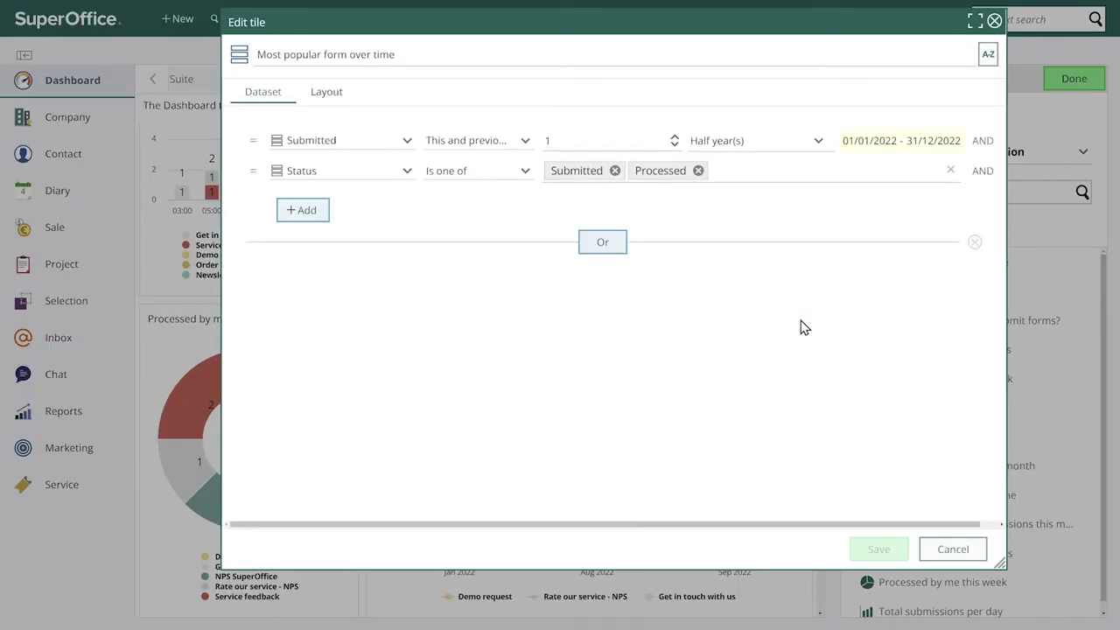
pyautogui.click(753, 173)
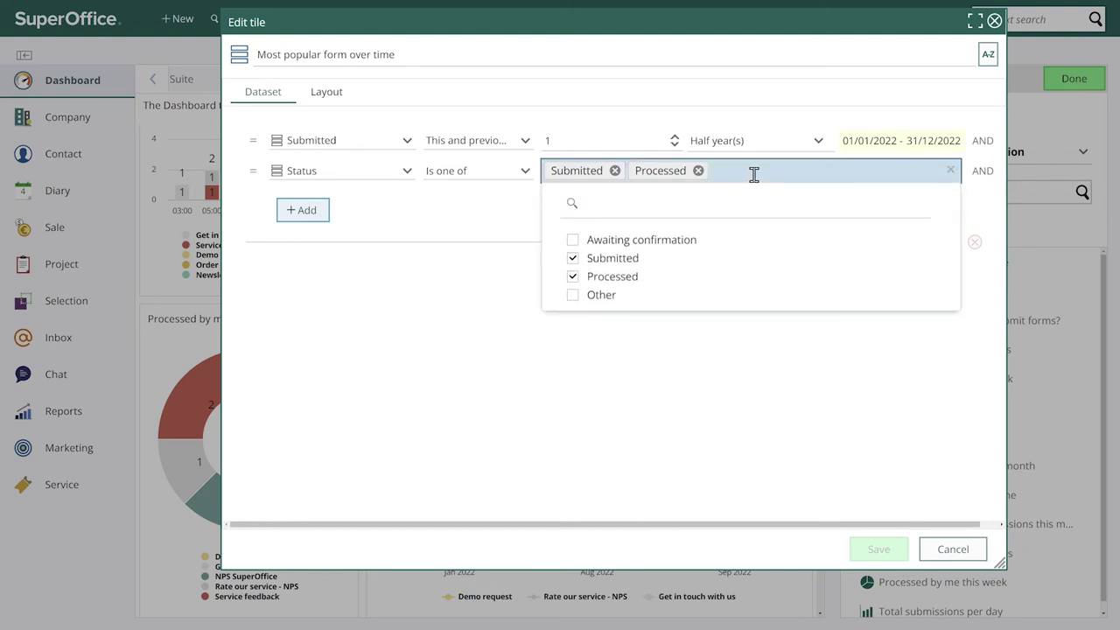
pyautogui.click(573, 241)
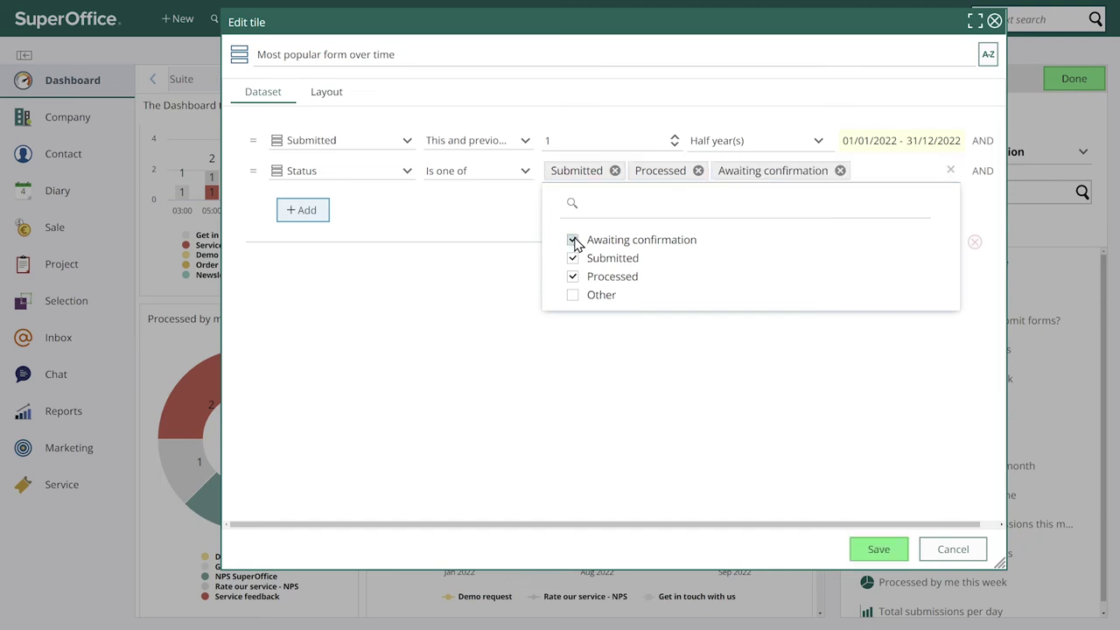
pyautogui.click(700, 391)
pyautogui.click(891, 549)
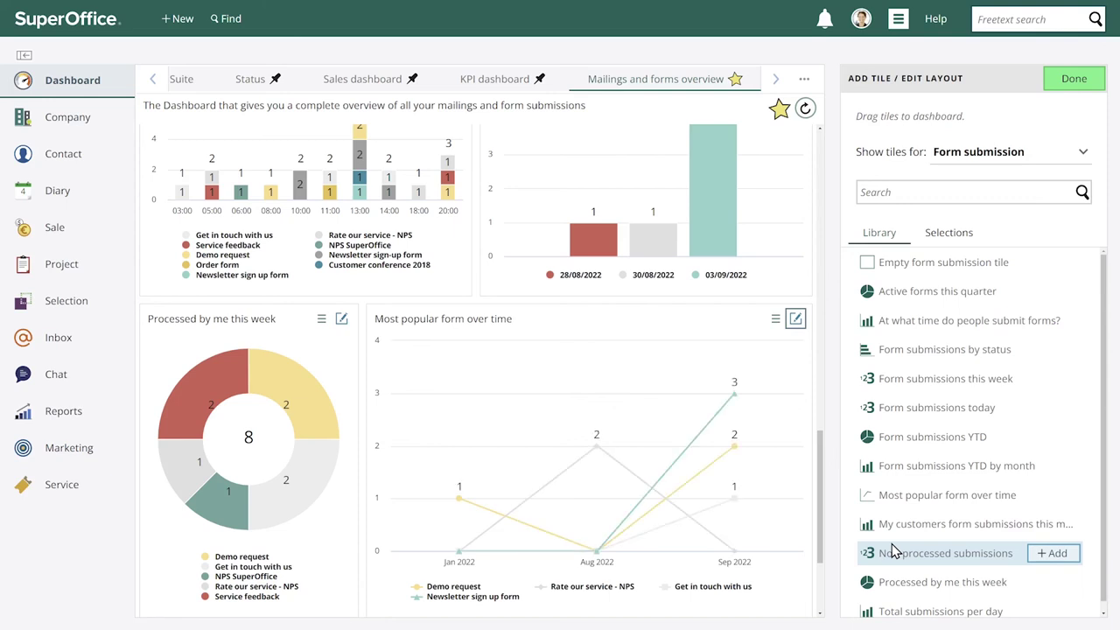
# Add the "Mailings this year (Sum of open rate by mailing)" tile from the Mailing selections to the dashboard.
pyautogui.scroll(-1, 818, 538)
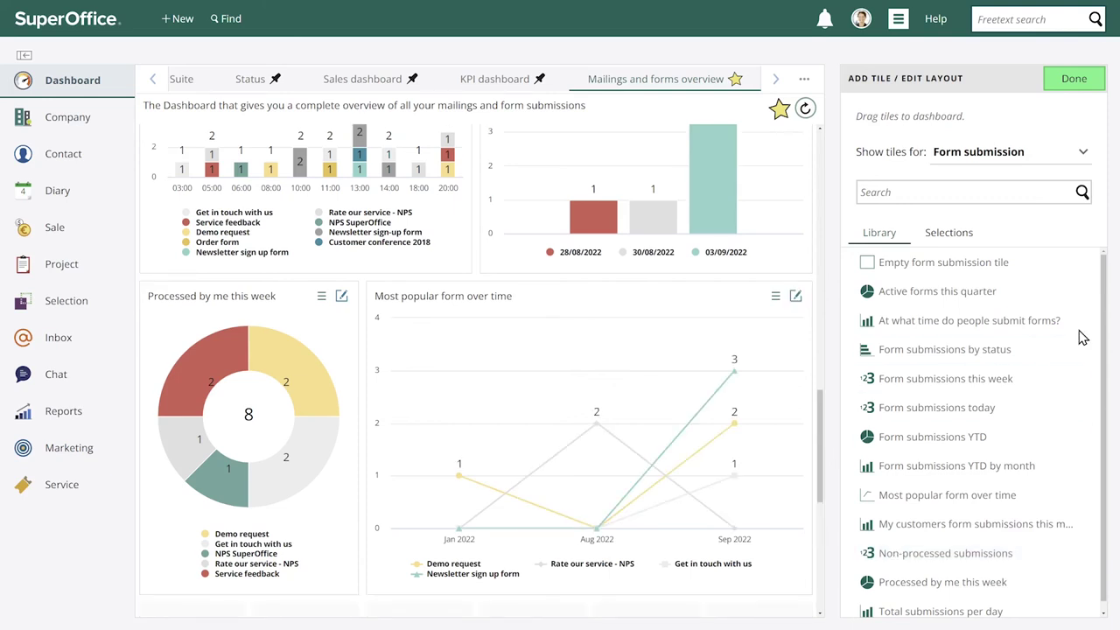
pyautogui.click(1034, 160)
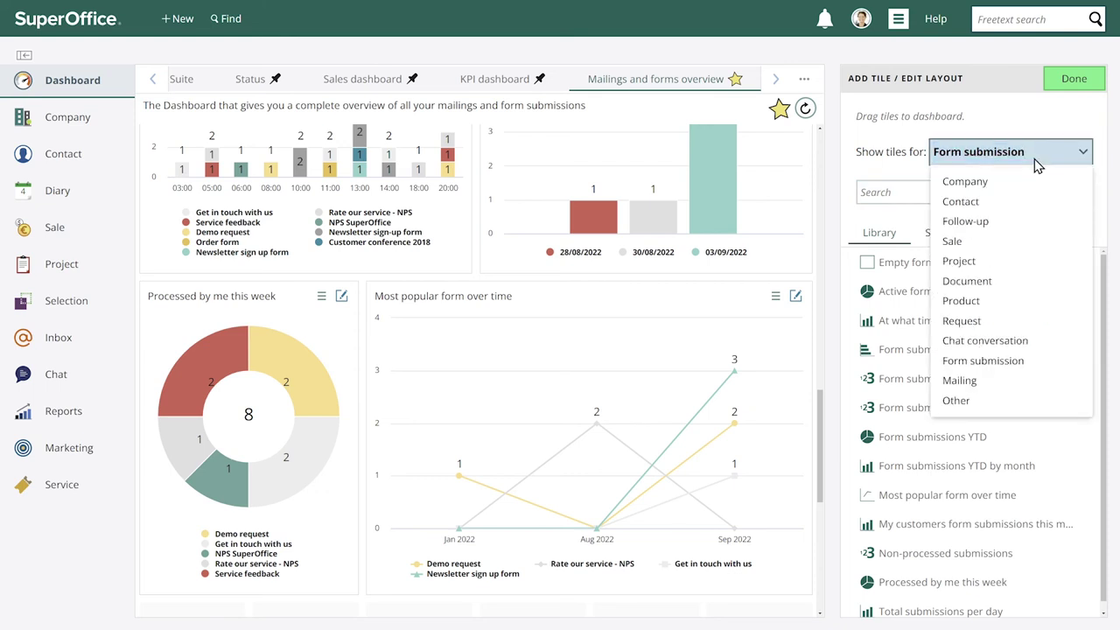
pyautogui.click(970, 385)
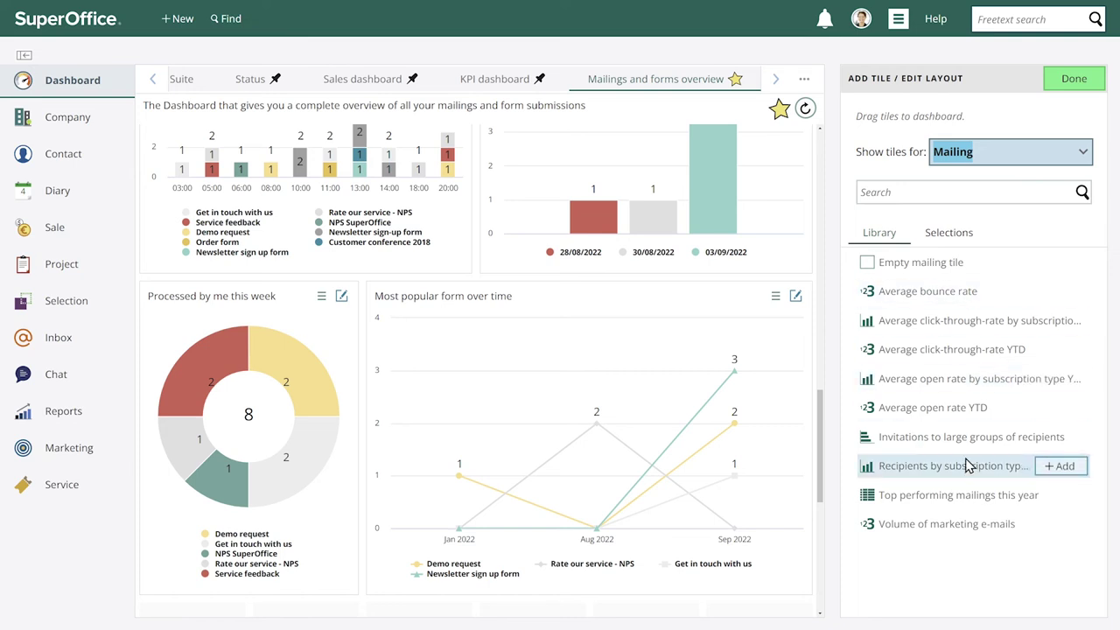
pyautogui.click(1003, 575)
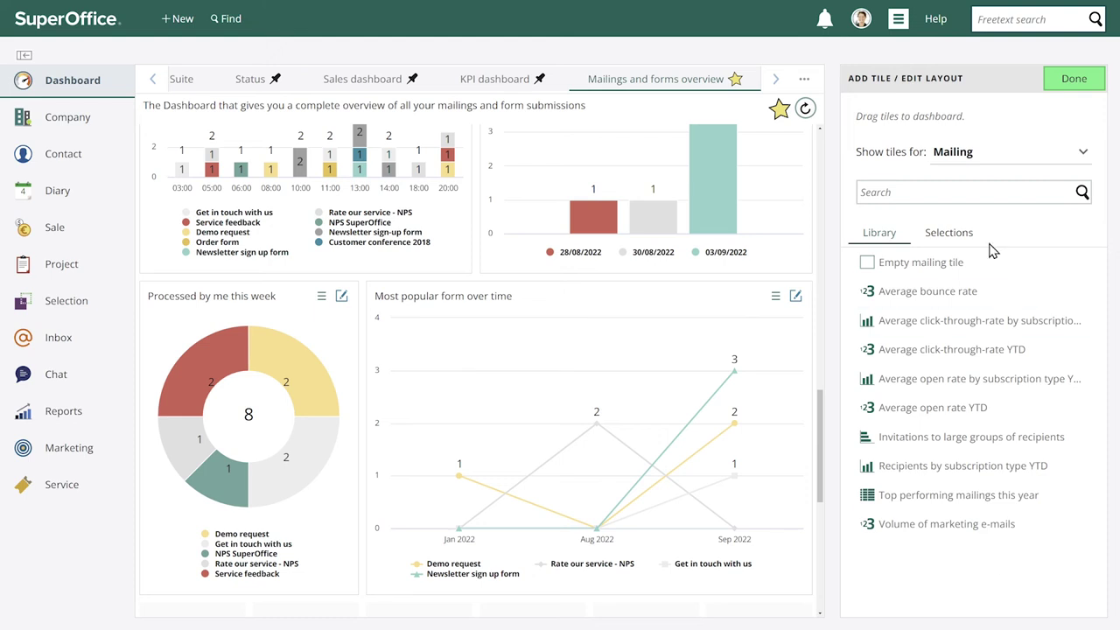
pyautogui.click(951, 238)
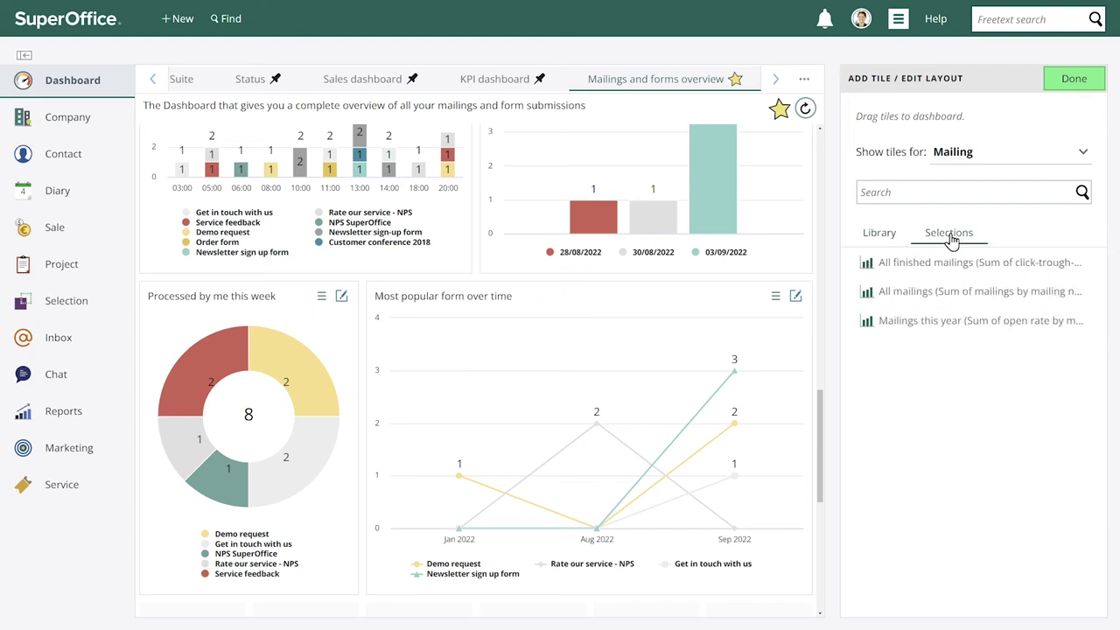
pyautogui.moveTo(919, 330)
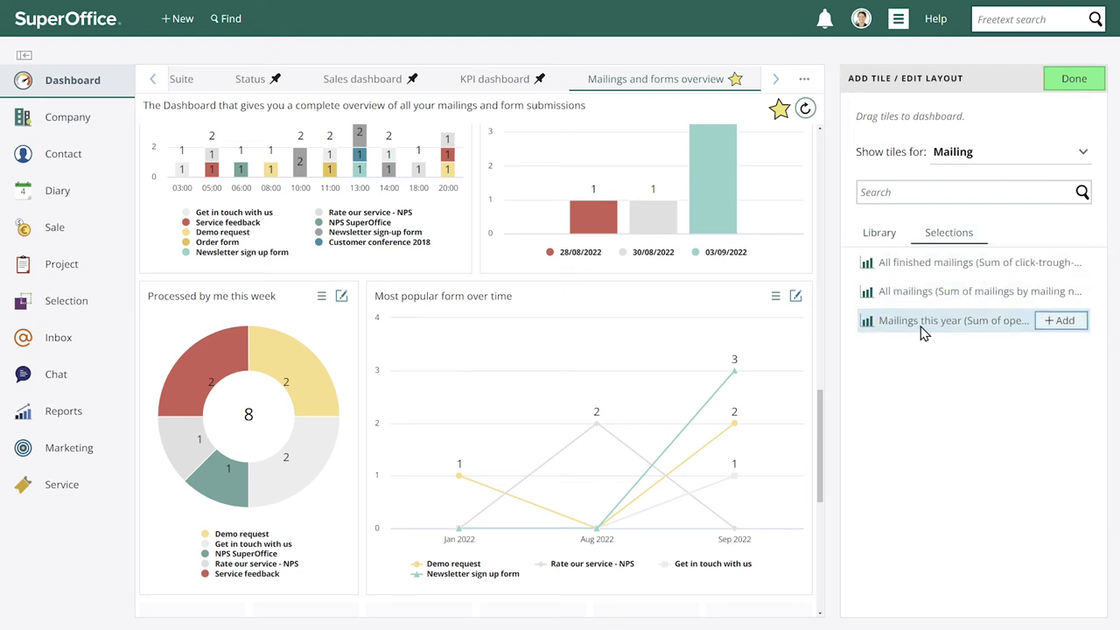
pyautogui.click(1062, 322)
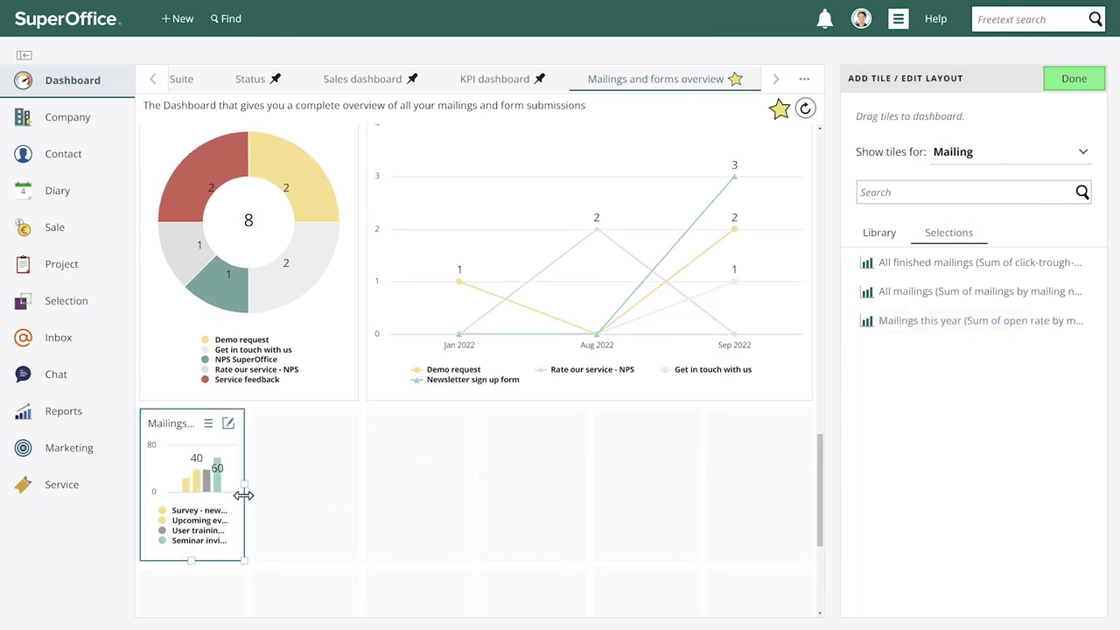
# Enlarge the "Mailings this year" tile to four grid columns wide and two grid rows high.
pyautogui.moveTo(244, 486); pyautogui.dragTo(440, 530)
pyautogui.moveTo(549, 545); pyautogui.dragTo(553, 544)
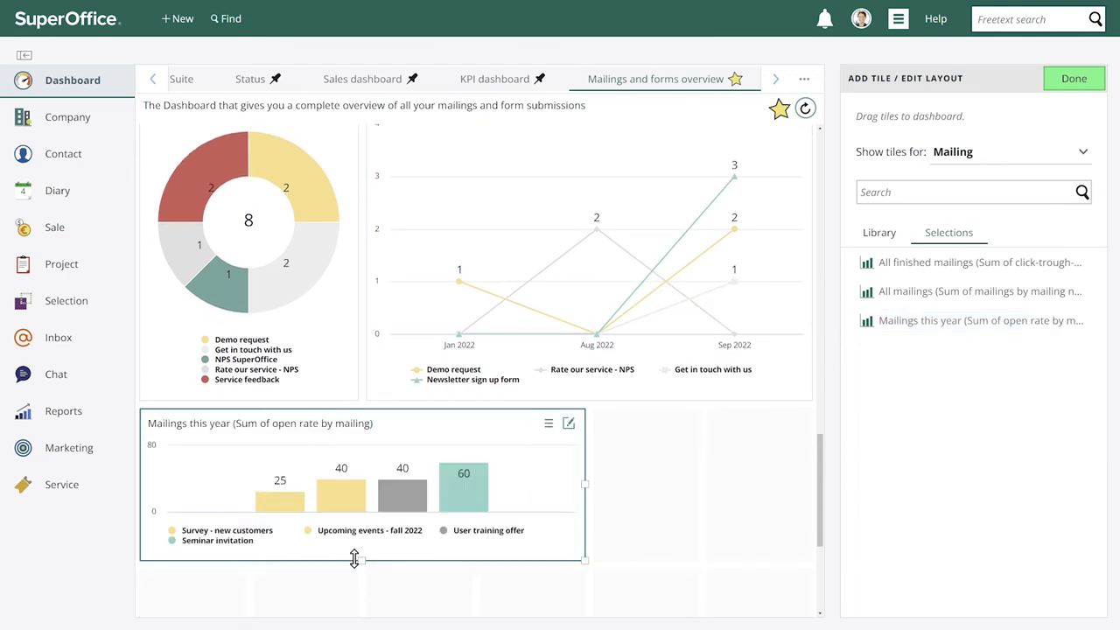
pyautogui.scroll(-1, 437, 499)
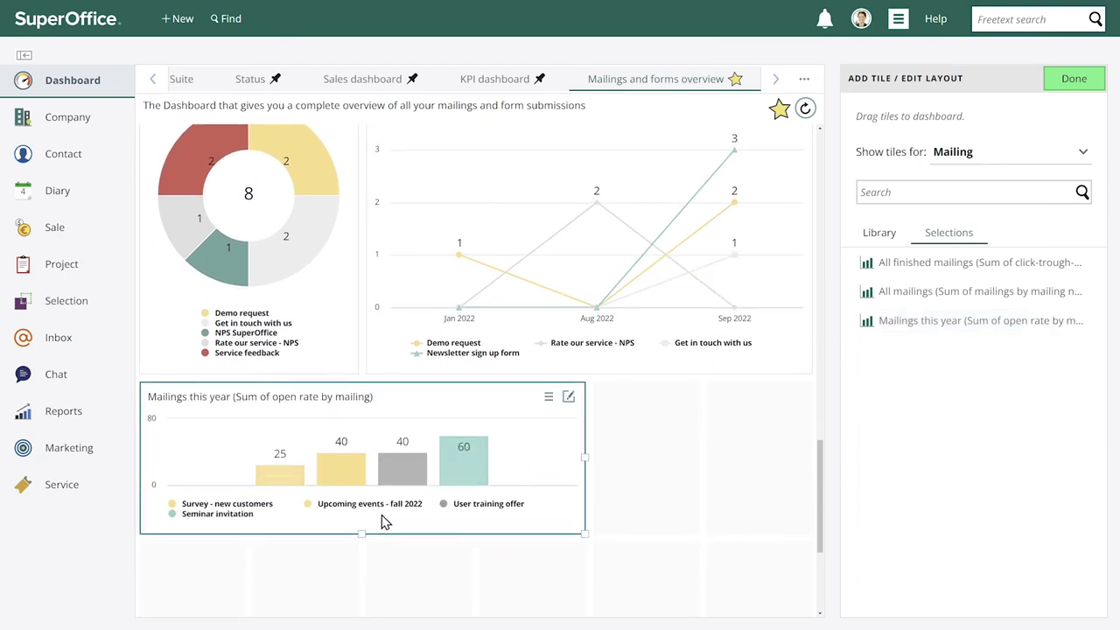
pyautogui.moveTo(355, 532); pyautogui.dragTo(346, 609)
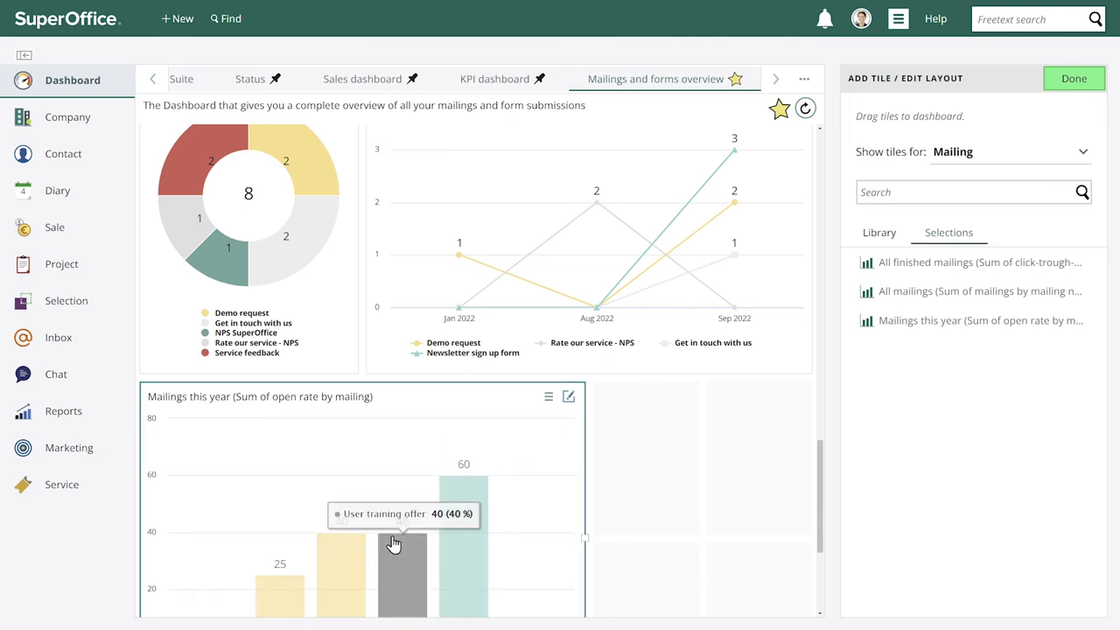
# Change the "Mailings this year" tile's chart type to Column + Line (2 axes), with the line measuring Click-through rate.
pyautogui.scroll(-2, 406, 525)
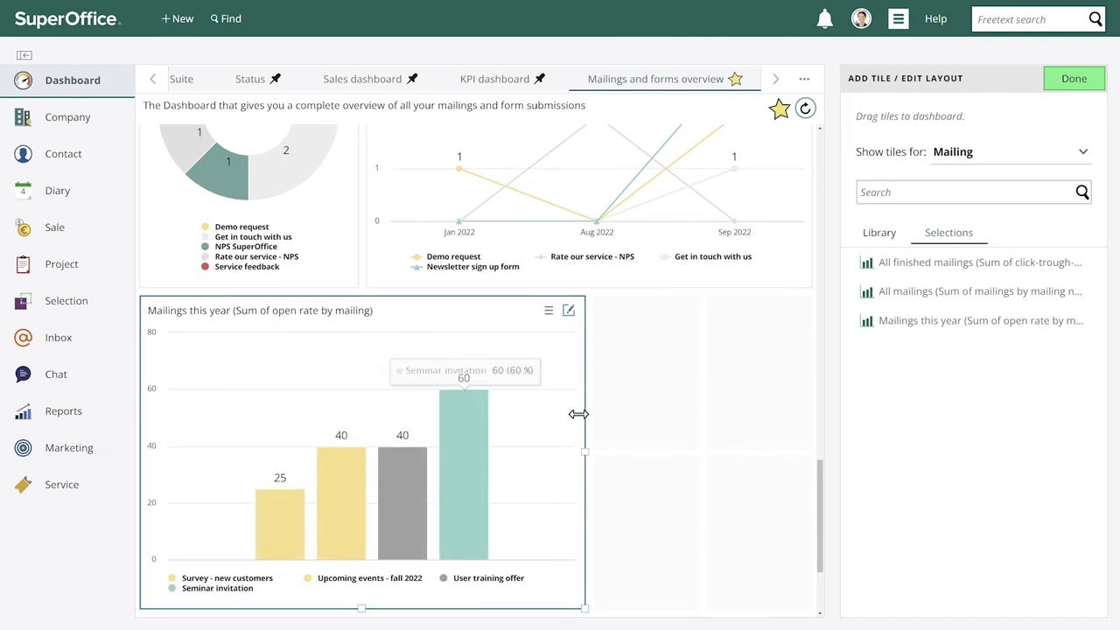
pyautogui.click(568, 310)
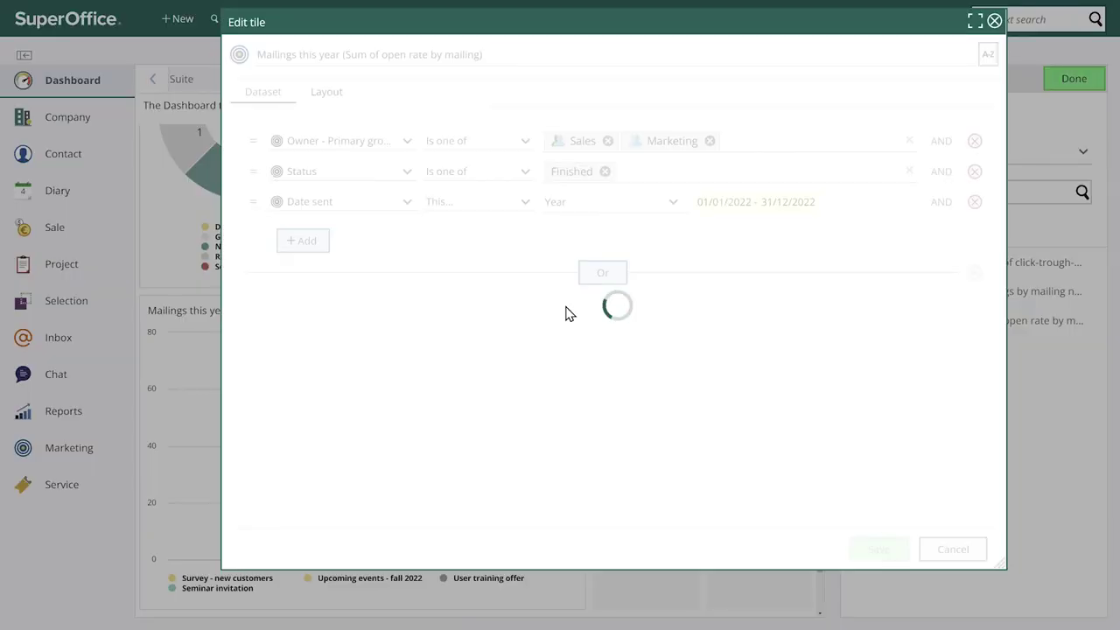
pyautogui.click(324, 94)
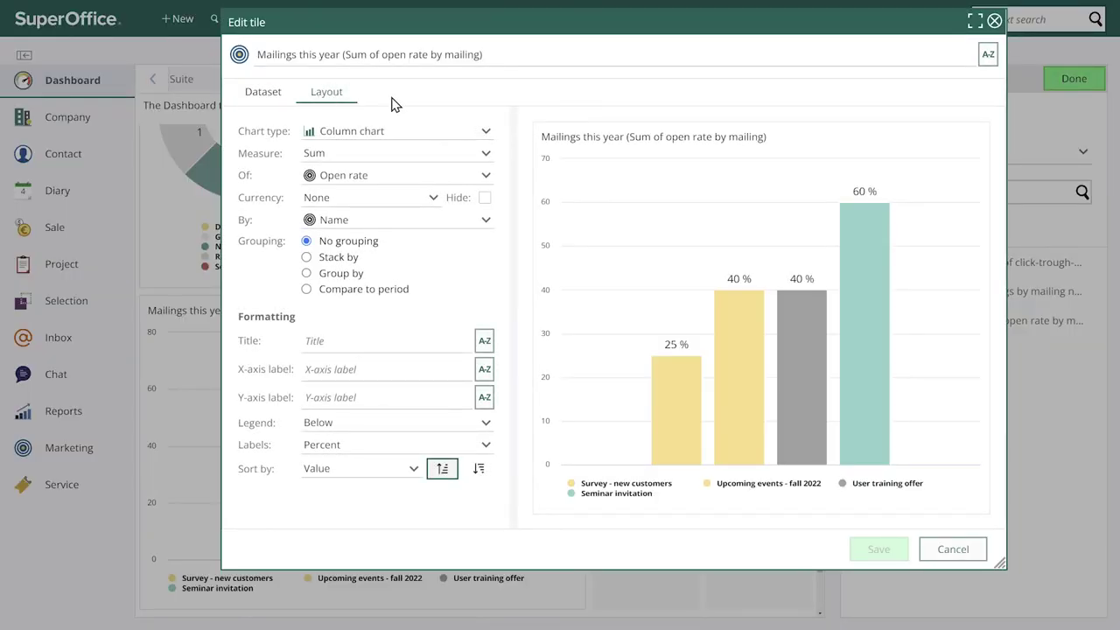
pyautogui.click(399, 134)
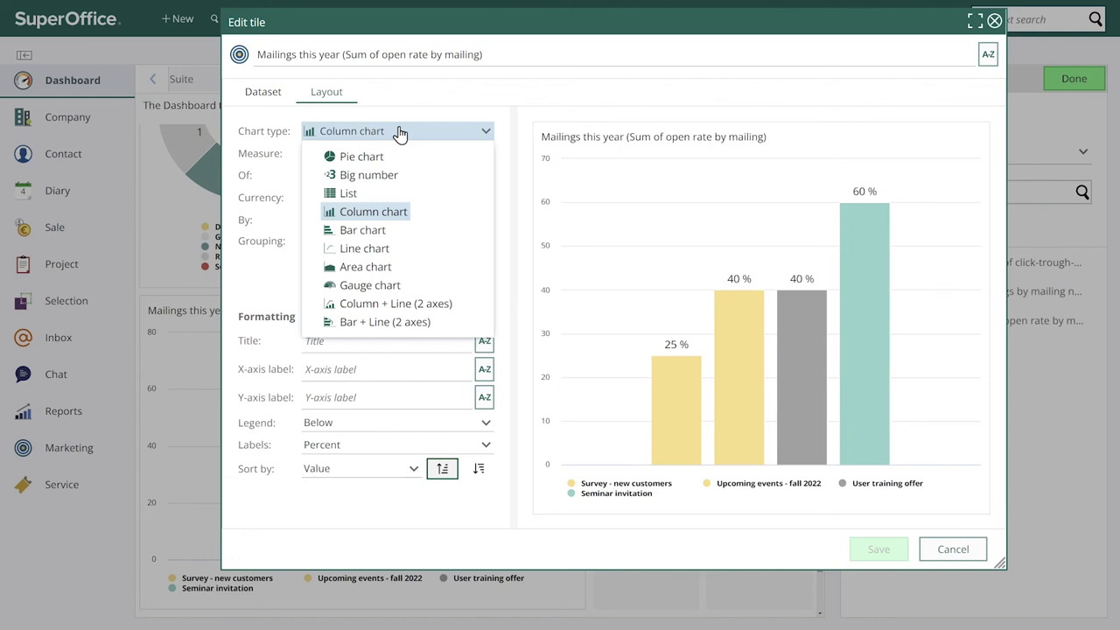
pyautogui.click(376, 305)
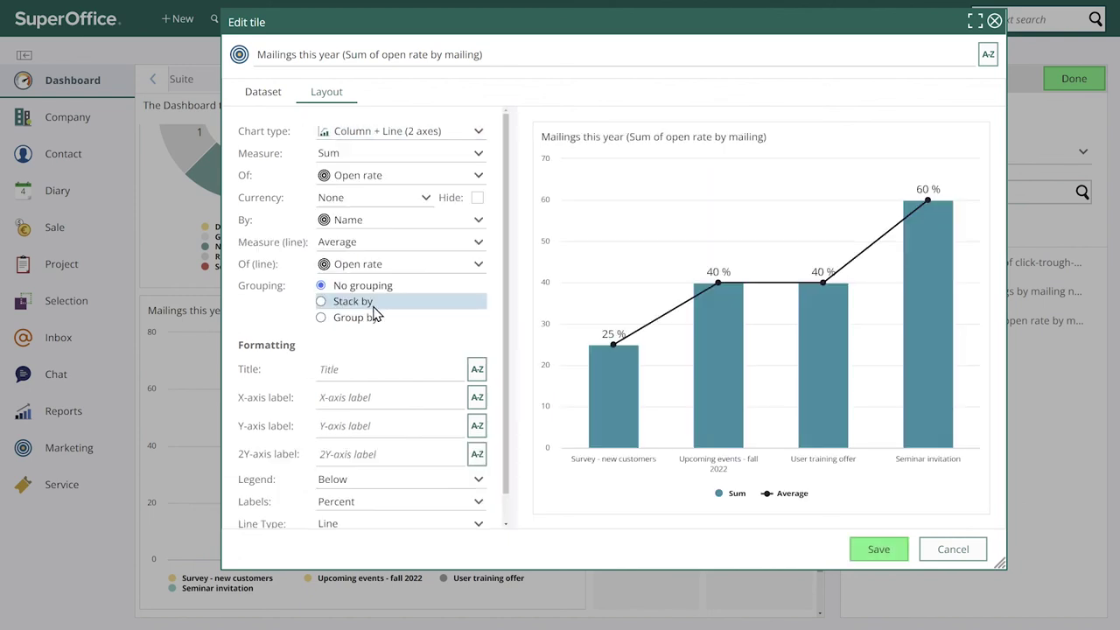
pyautogui.click(433, 275)
pyautogui.click(396, 346)
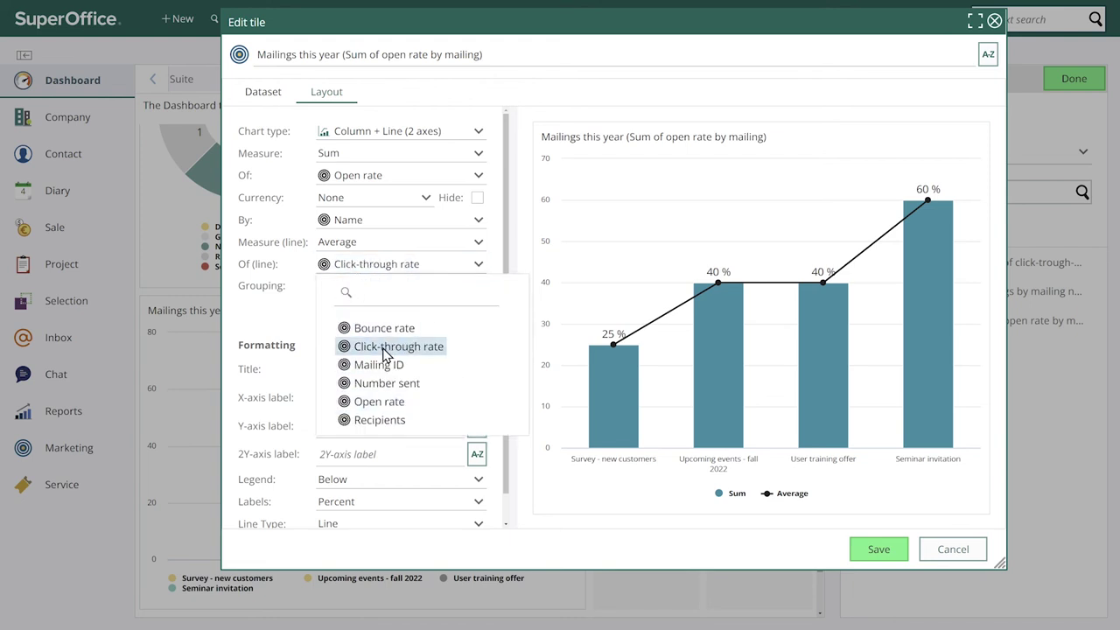
# Set the line's measure to Sum for the "Mailings this year" column and line chart.
pyautogui.click(433, 253)
pyautogui.click(411, 304)
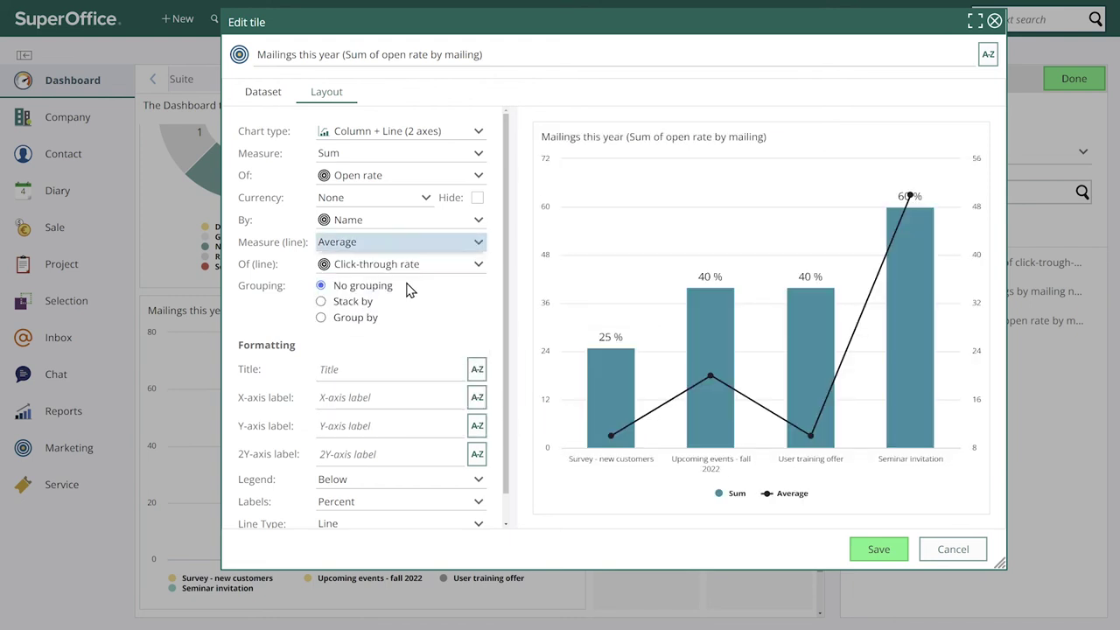
pyautogui.click(370, 247)
pyautogui.click(348, 286)
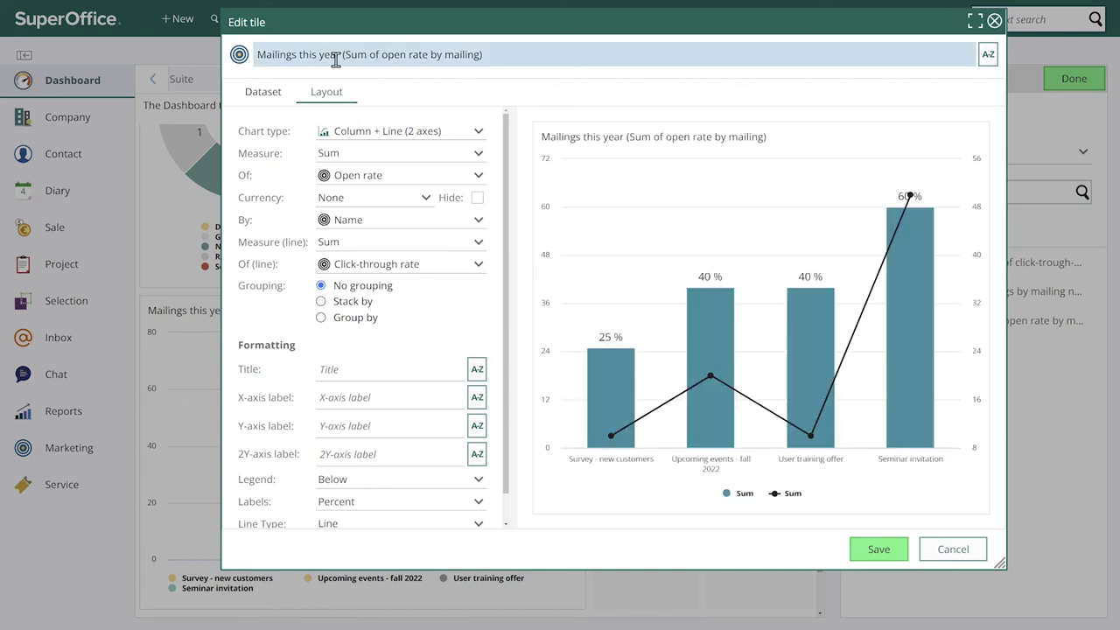
# Rename the tile "Mailings this year - open + click-through rate", save it and finish editing the dashboard layout.
pyautogui.moveTo(343, 54); pyautogui.dragTo(533, 75)
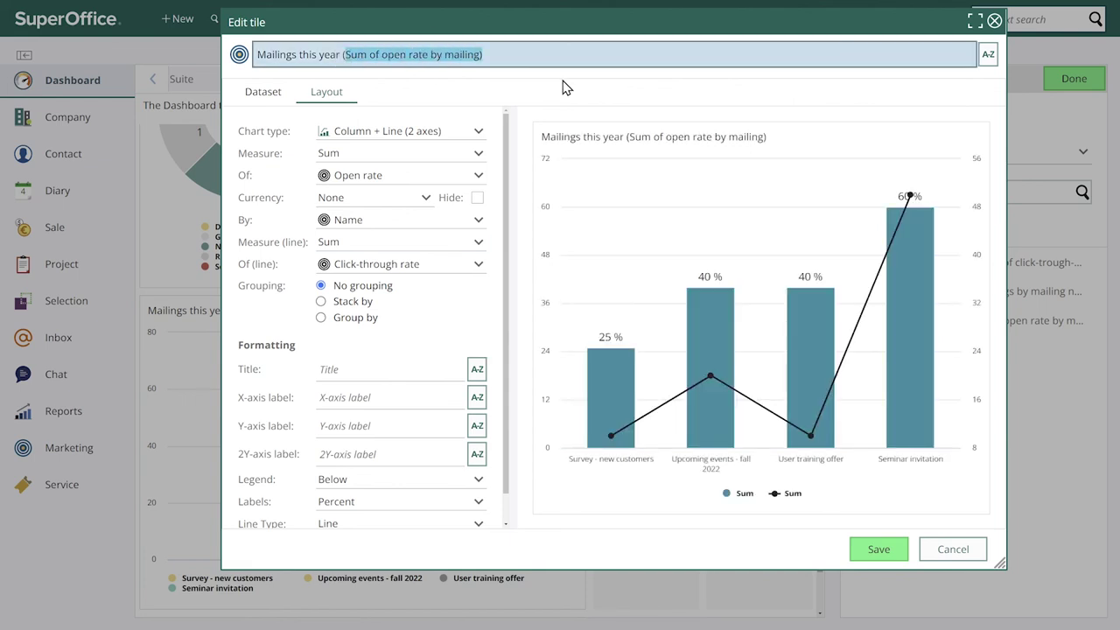
pyautogui.press('BackSpace')
pyautogui.press('BackSpace')
pyautogui.write('- open')
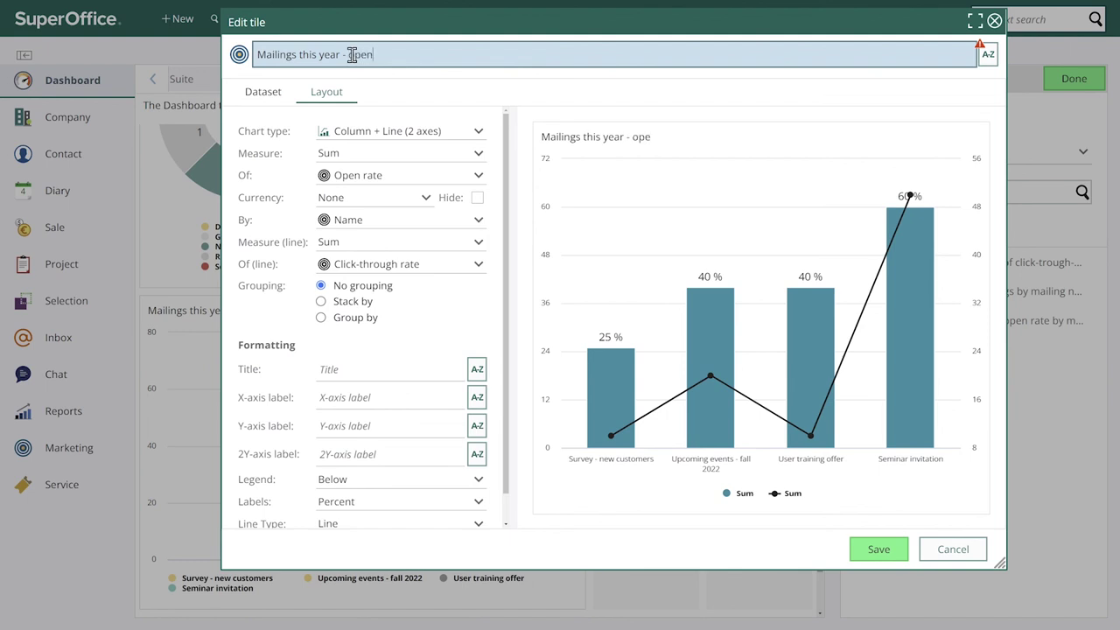
pyautogui.write(' + click-through rate')
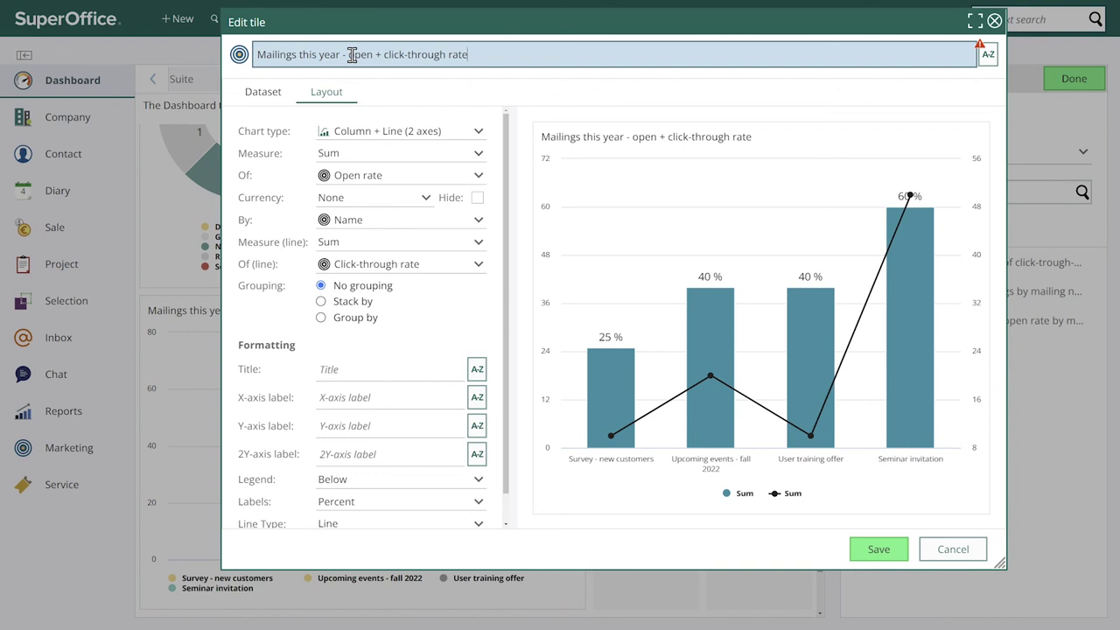
pyautogui.click(871, 548)
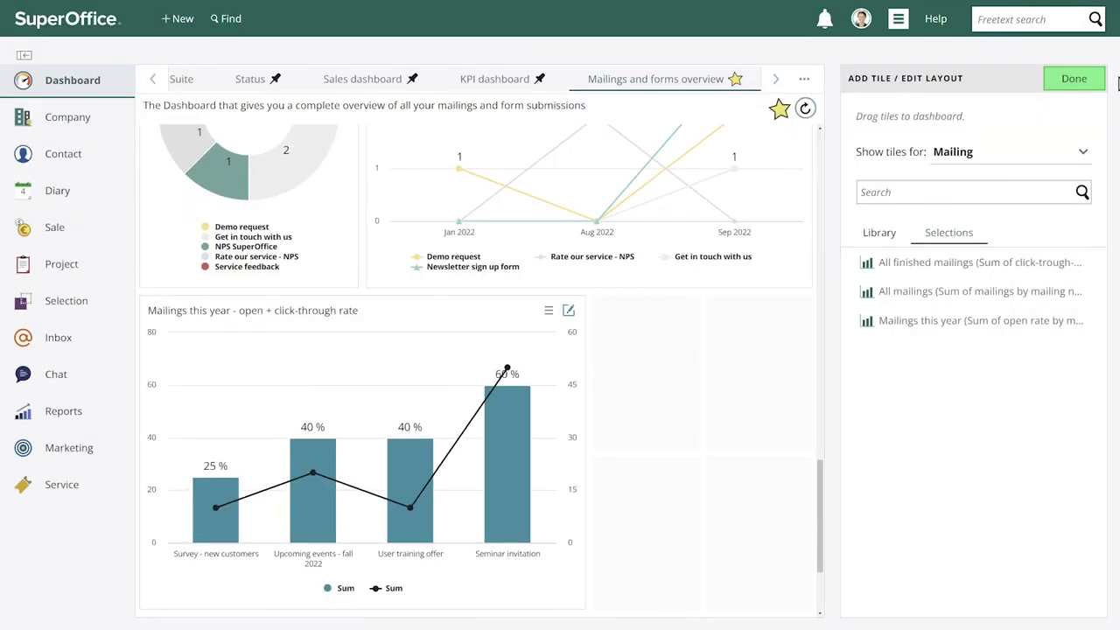
pyautogui.click(1074, 78)
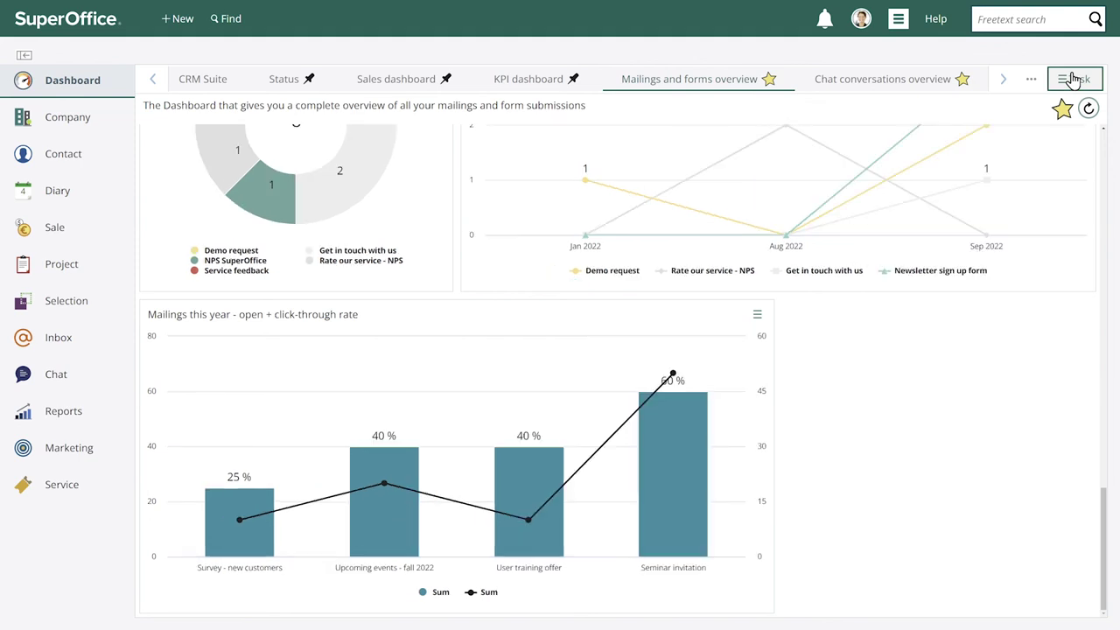